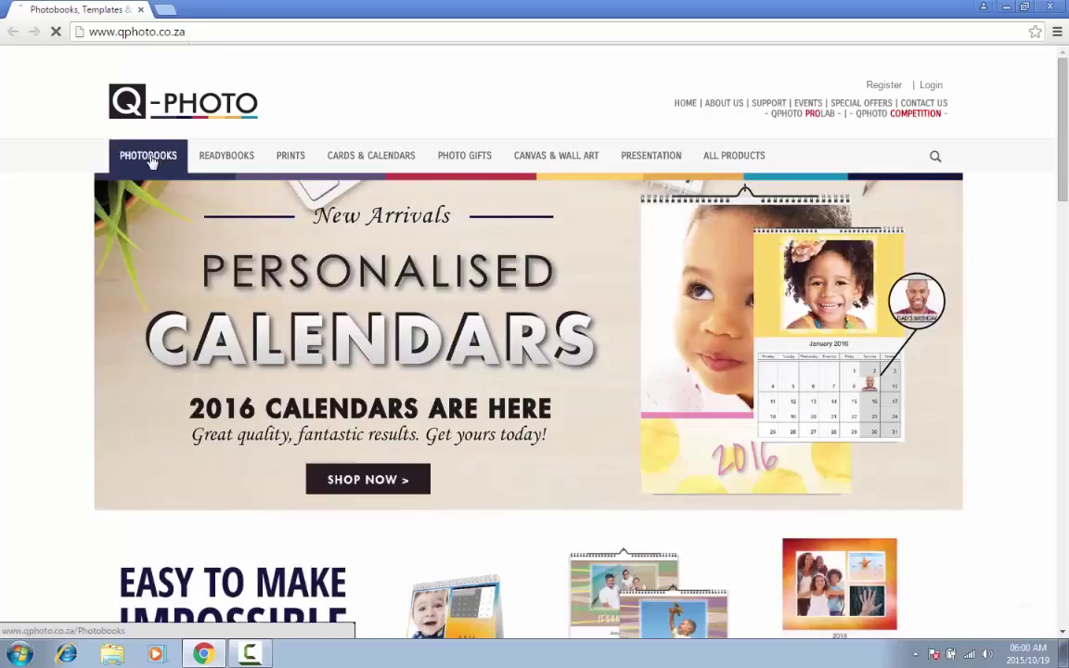
Go to Photobooks and start a new photo project on the Q-Photo site
left_click(150, 160)
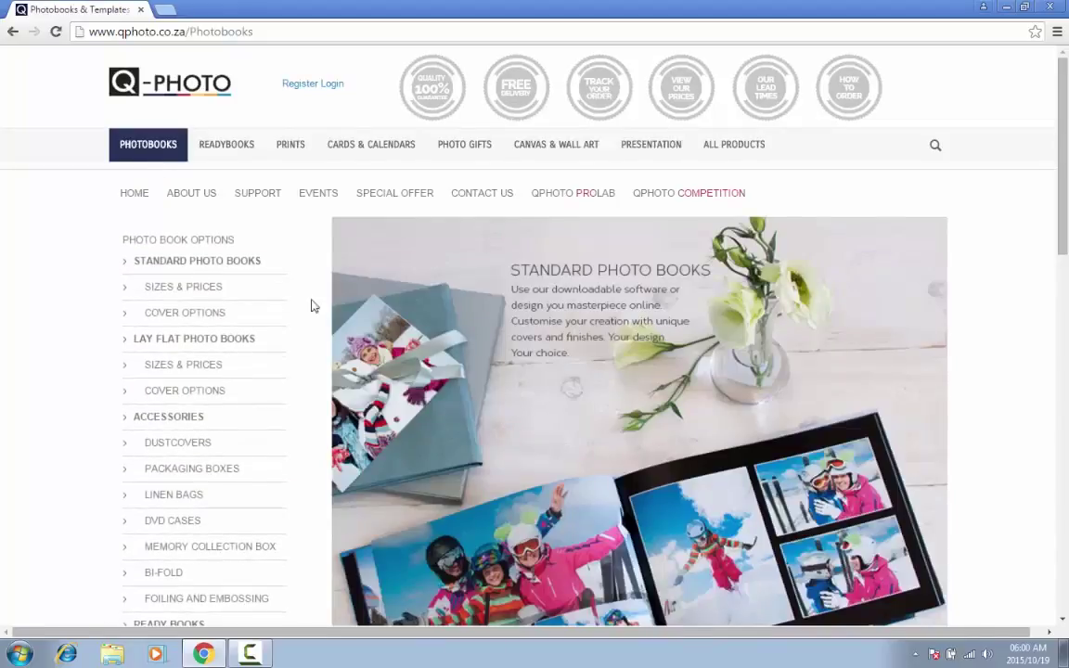
scroll(365, 372, "down", 3)
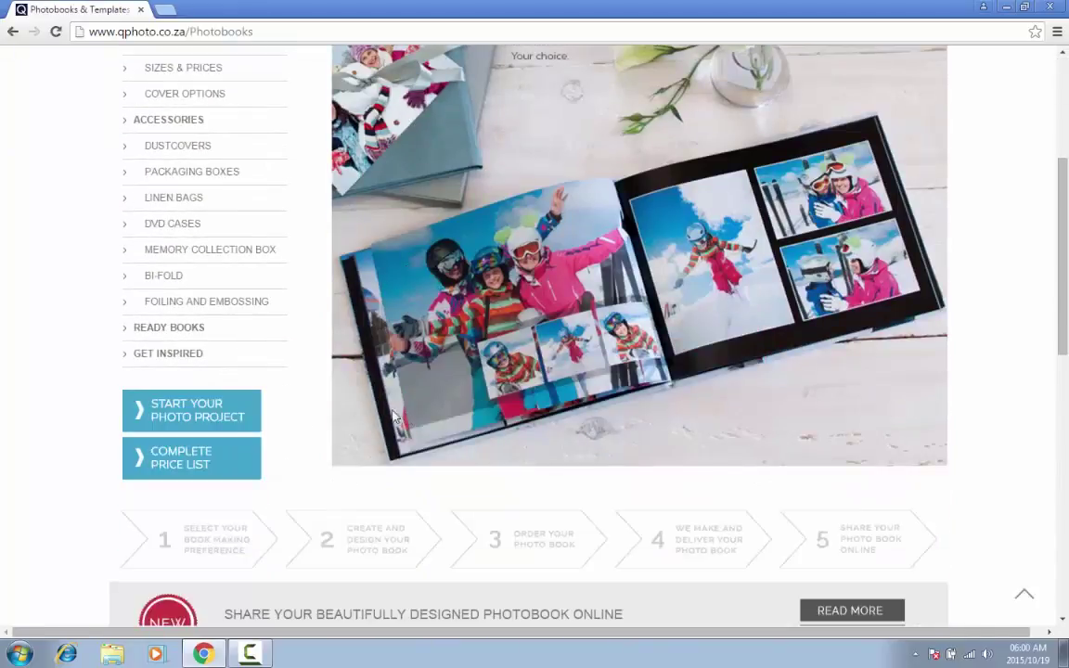
left_click(179, 418)
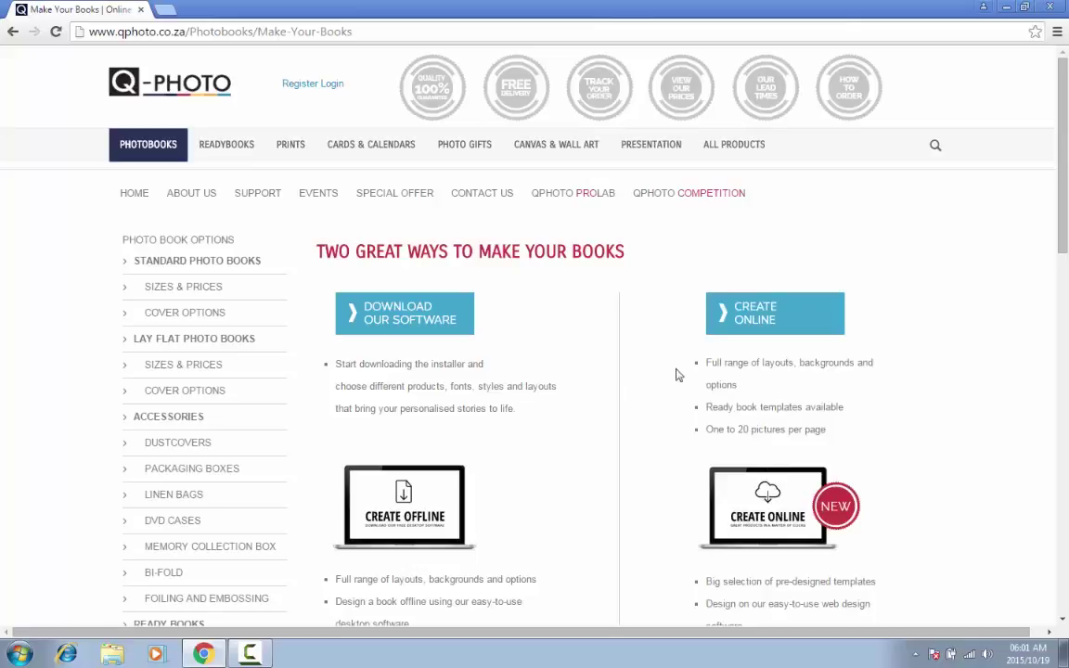
Choose to create the book online as a Standard book
left_click(750, 327)
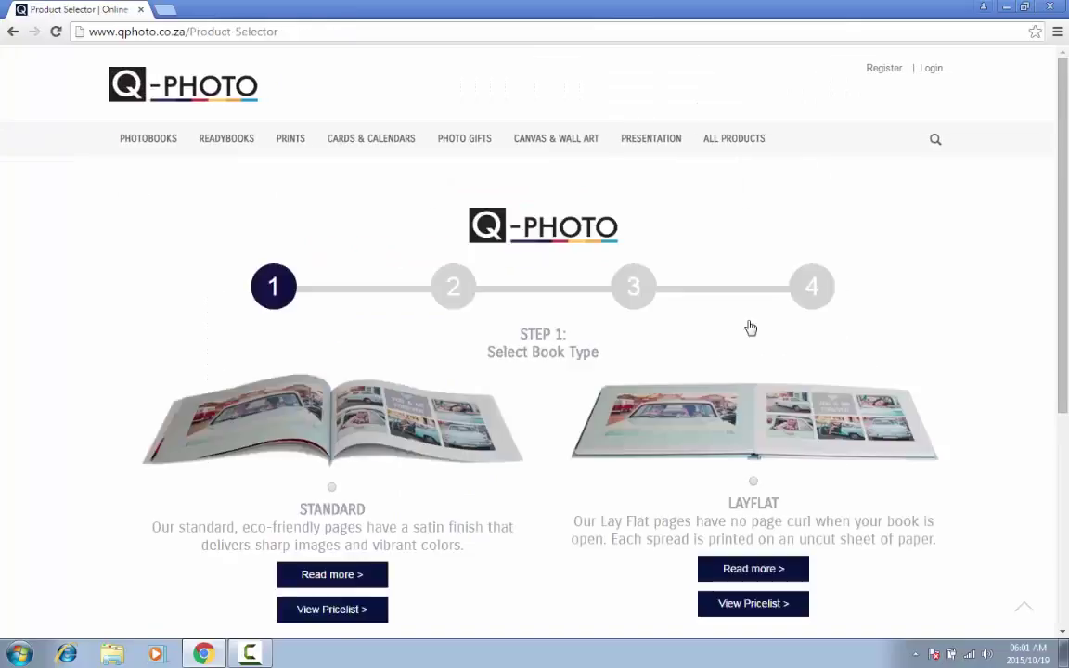
scroll(560, 437, "down", 1)
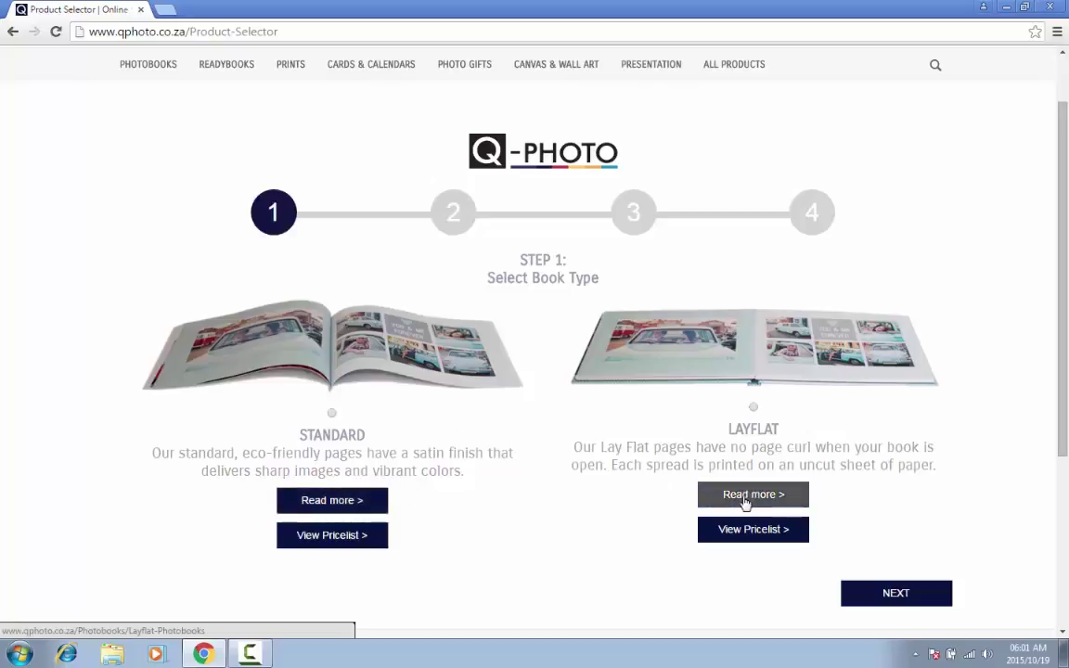
left_click(331, 414)
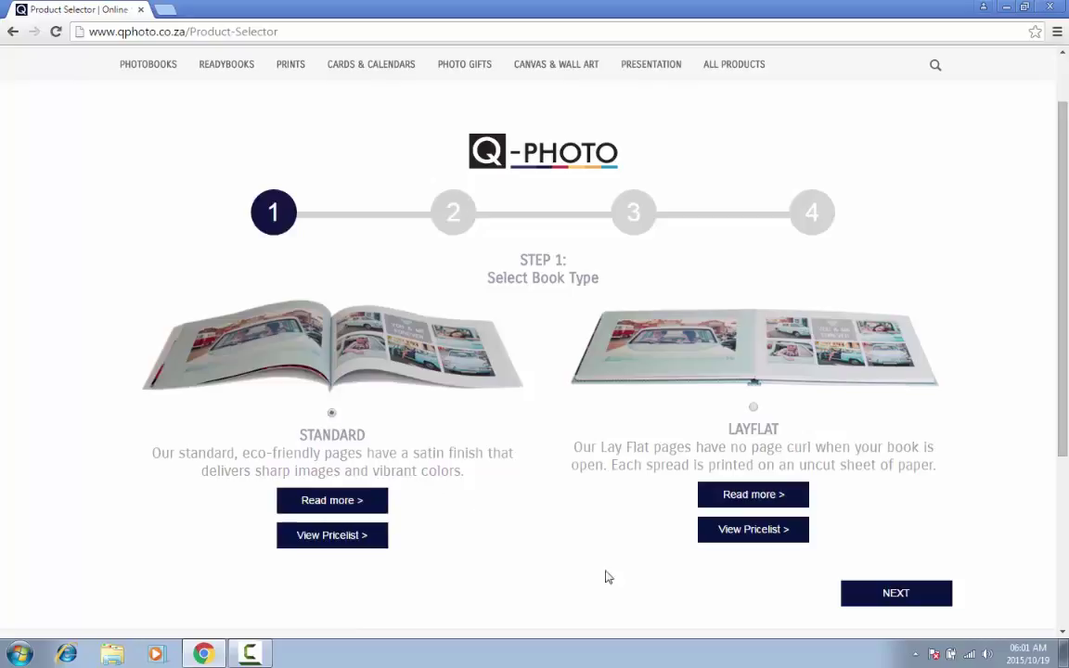
left_click(896, 594)
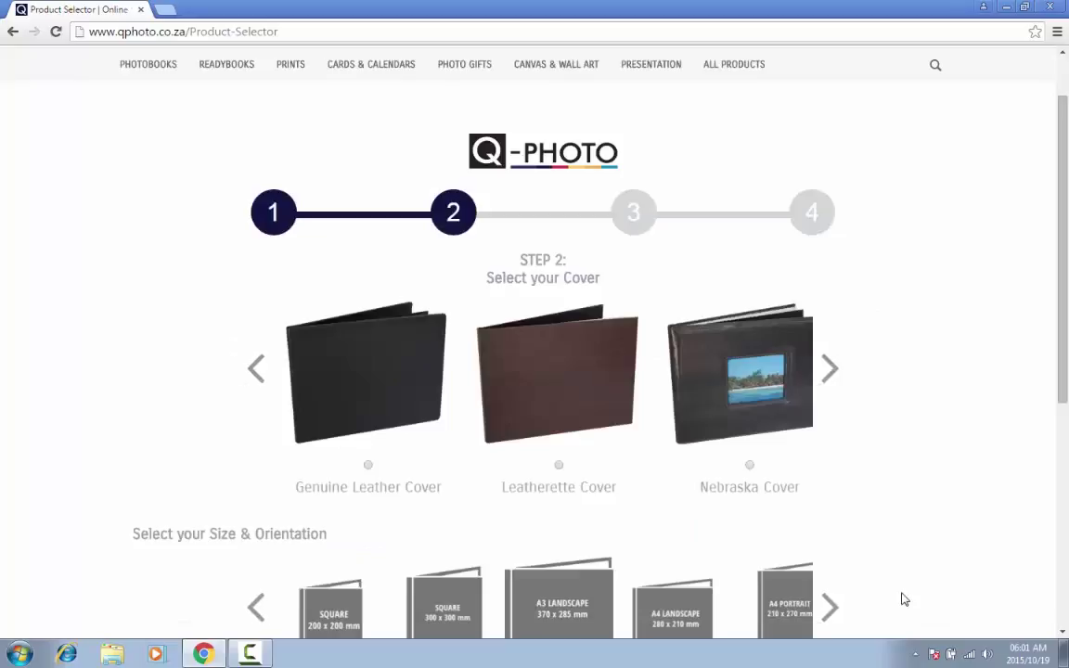
Pick the Genuine Leather Cover in A4 Landscape size
scroll(899, 553, "down", 1)
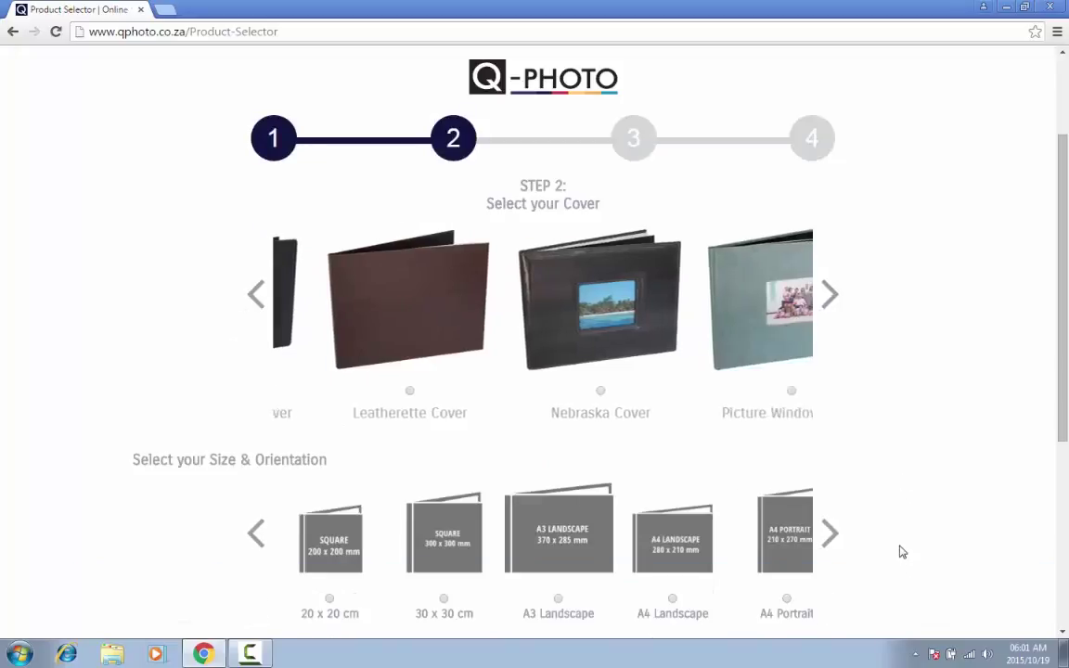
left_click_drag(531, 399, 649, 364)
left_click(368, 392)
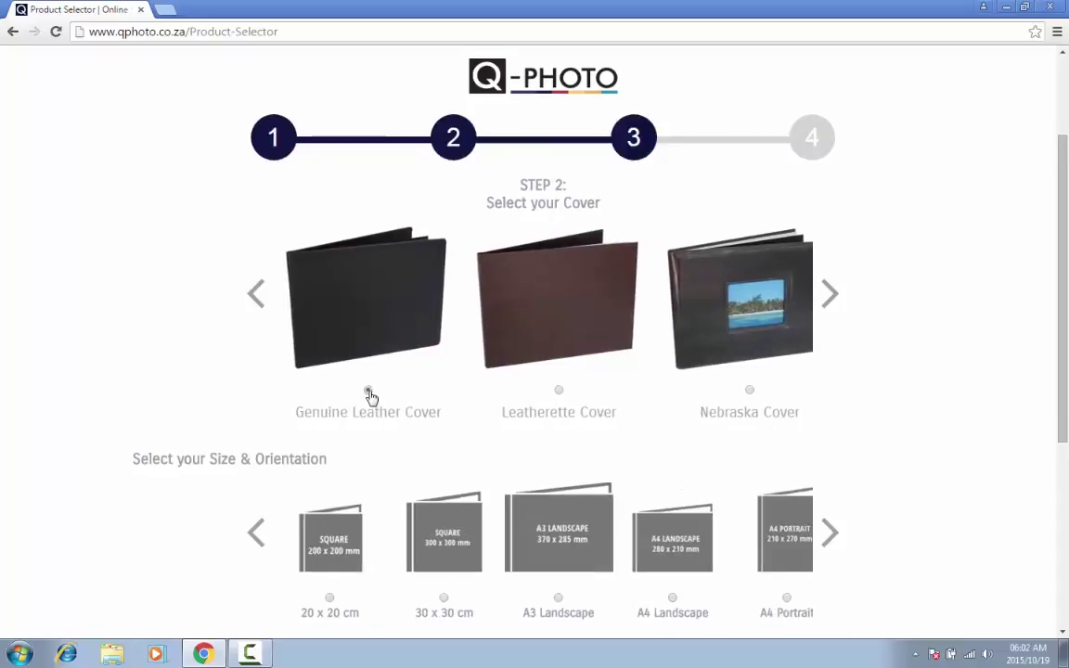
left_click(672, 599)
scroll(724, 601, "down", 2)
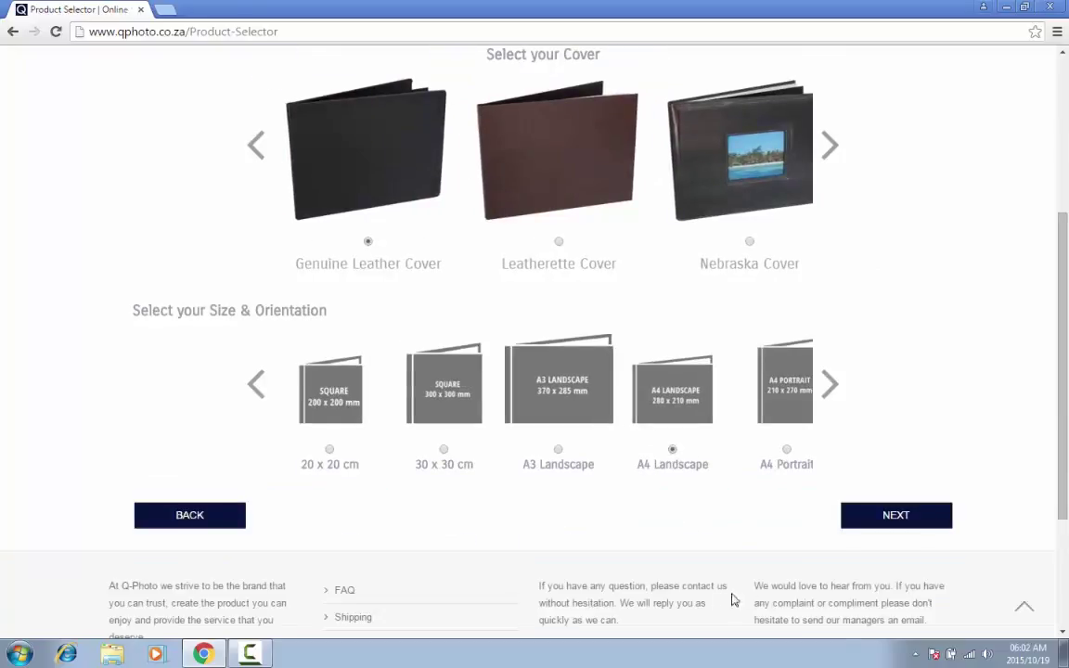
left_click(889, 518)
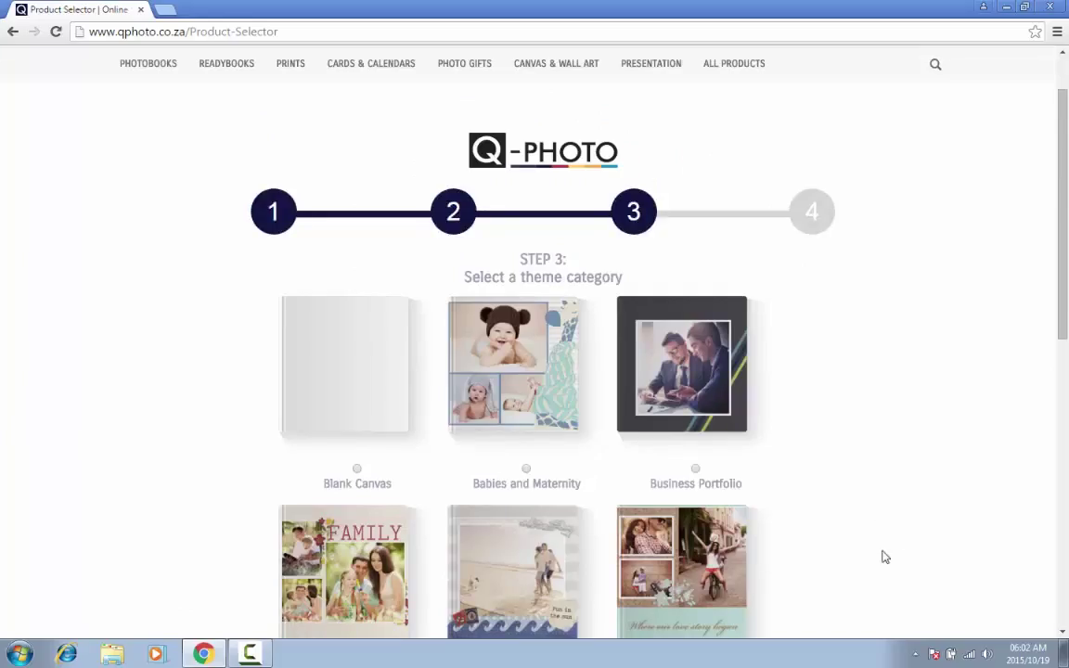
Select the Holiday Events theme category
scroll(868, 533, "down", 2)
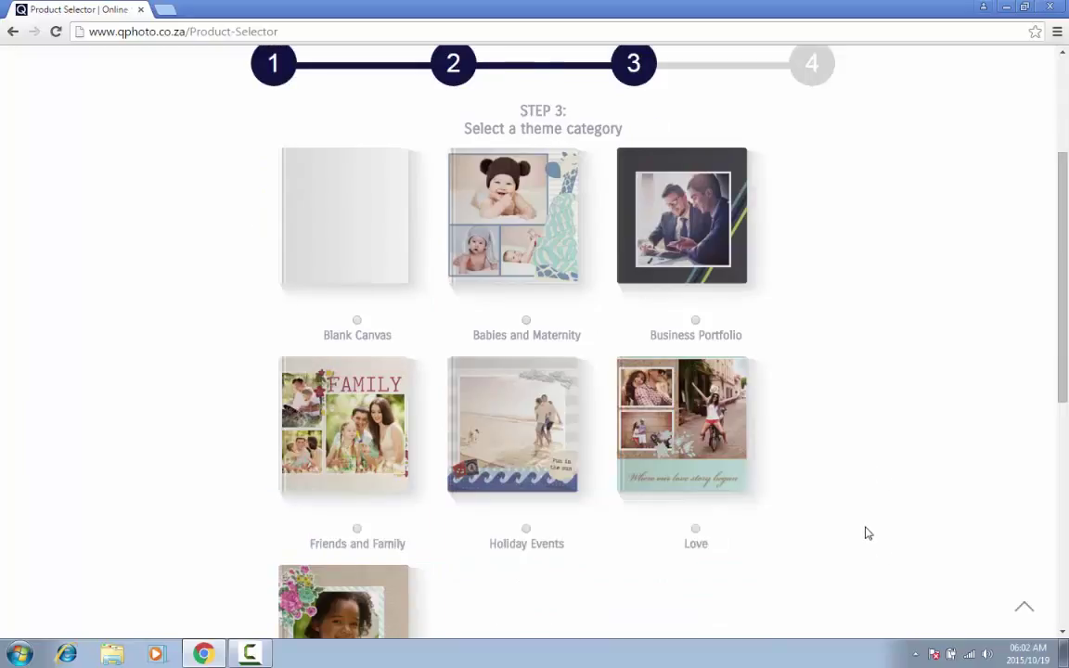
scroll(868, 536, "down", 1)
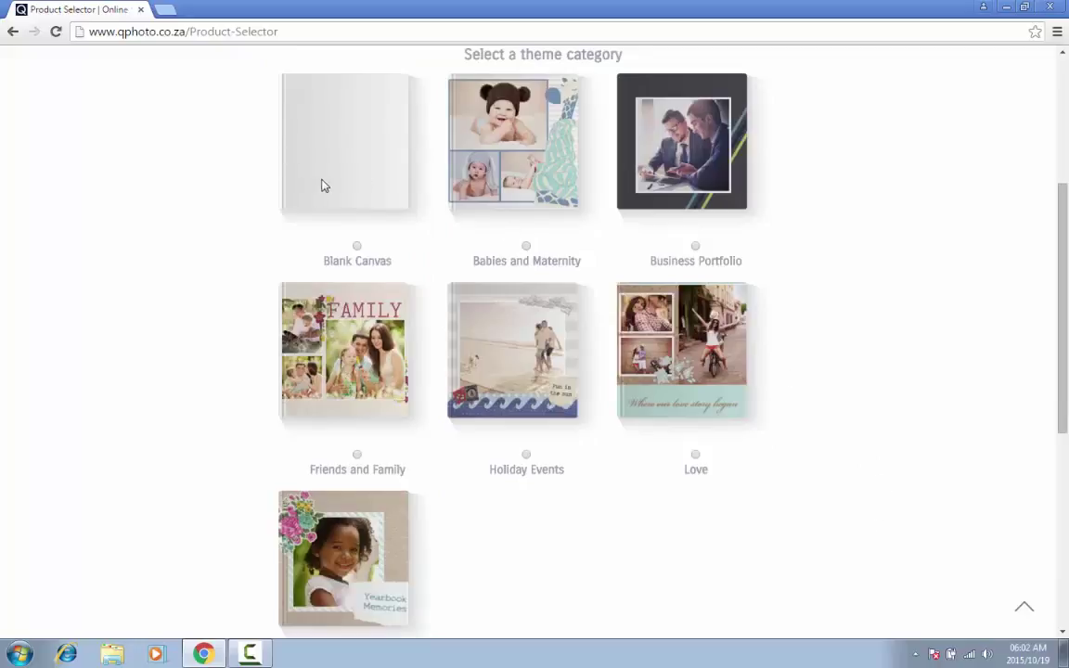
left_click(526, 456)
scroll(881, 529, "down", 1)
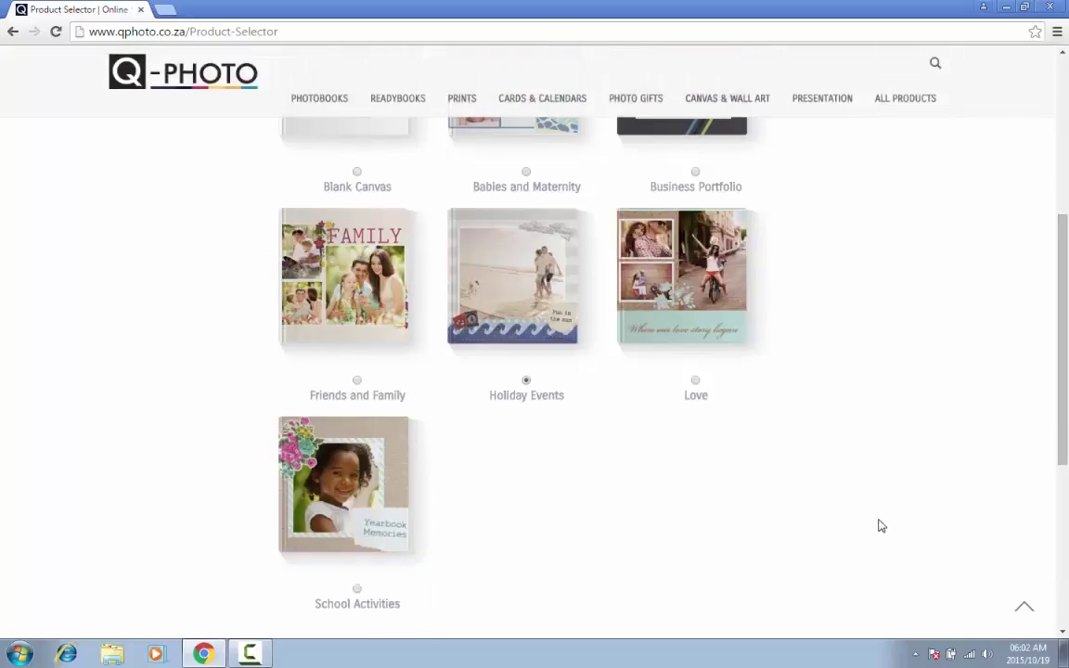
scroll(882, 527, "up", 1)
scroll(881, 526, "down", 3)
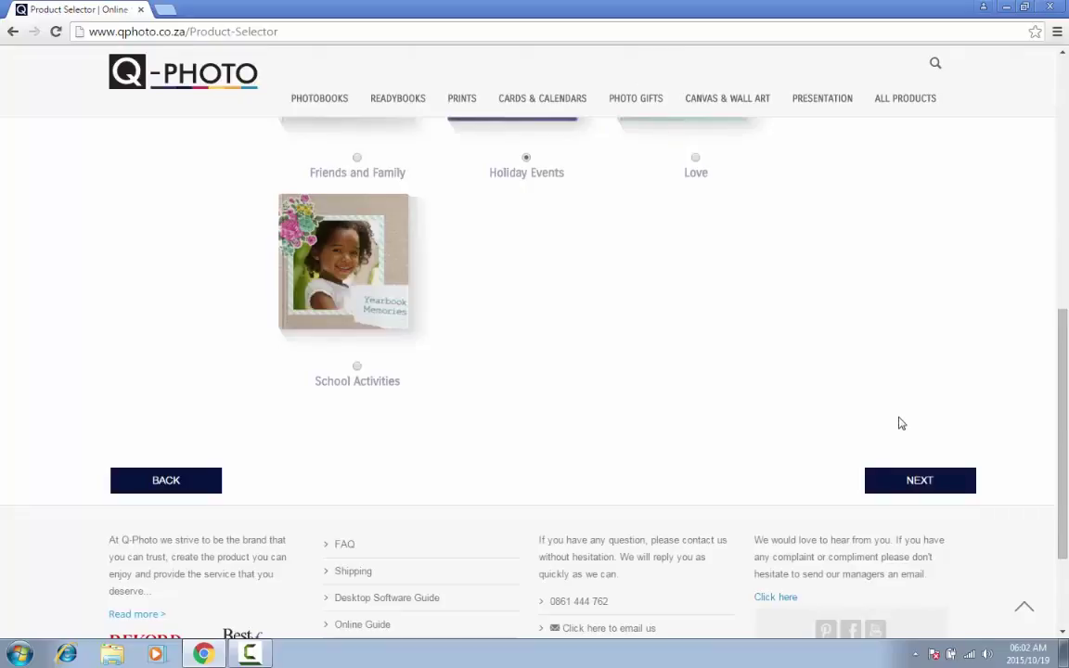
left_click(921, 482)
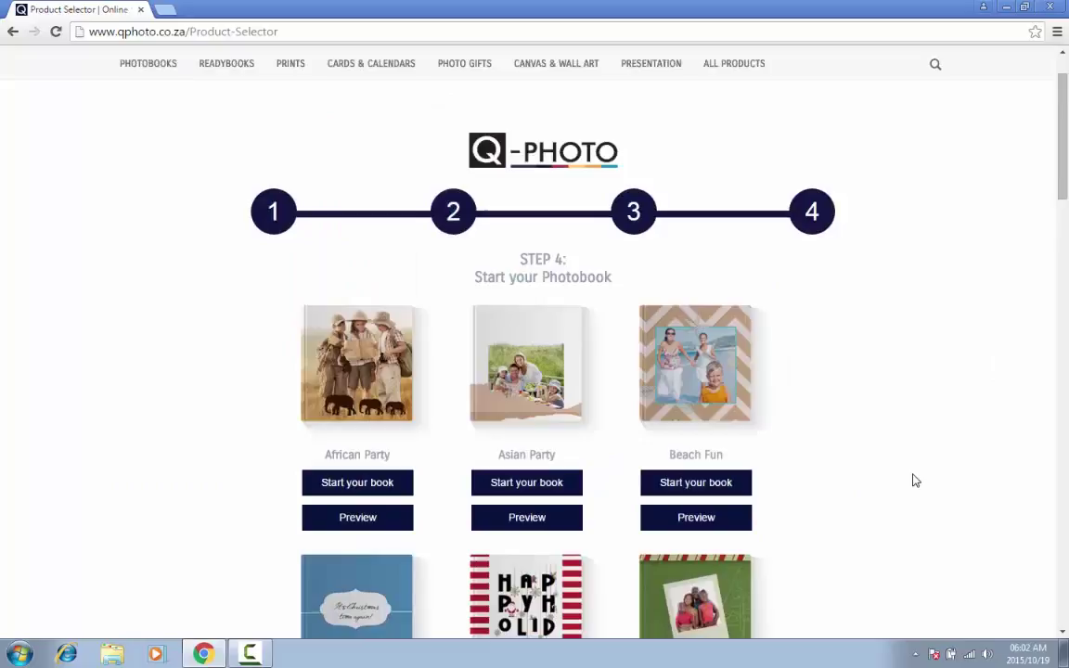
Browse the Holiday Events themes to find Beach Fun
scroll(907, 475, "down", 1)
scroll(909, 471, "down", 1)
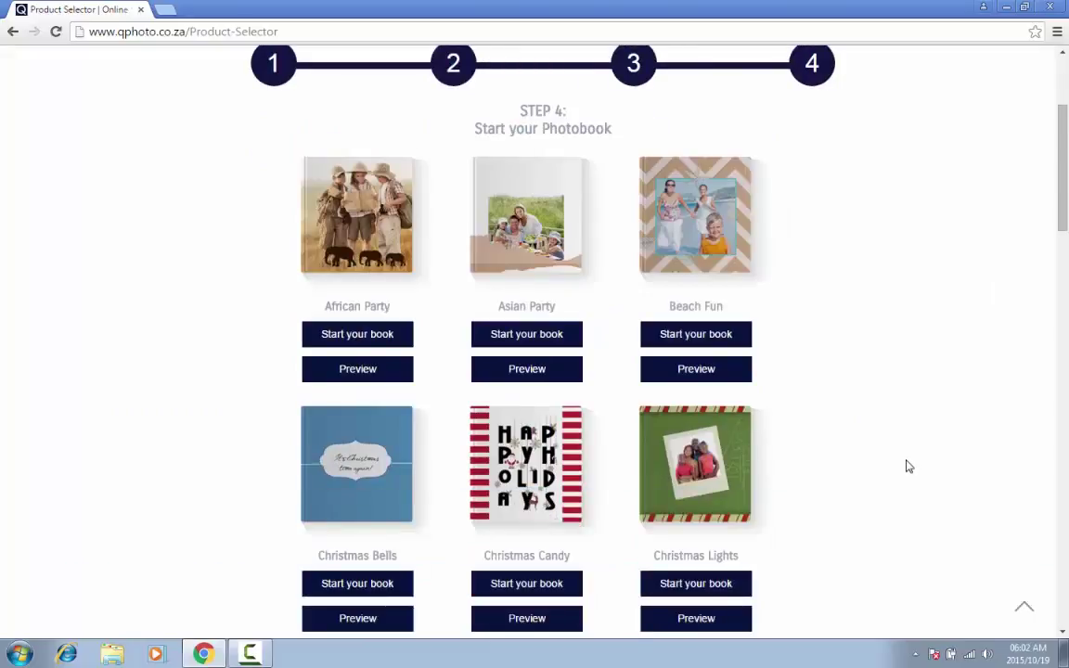
scroll(909, 469, "down", 1)
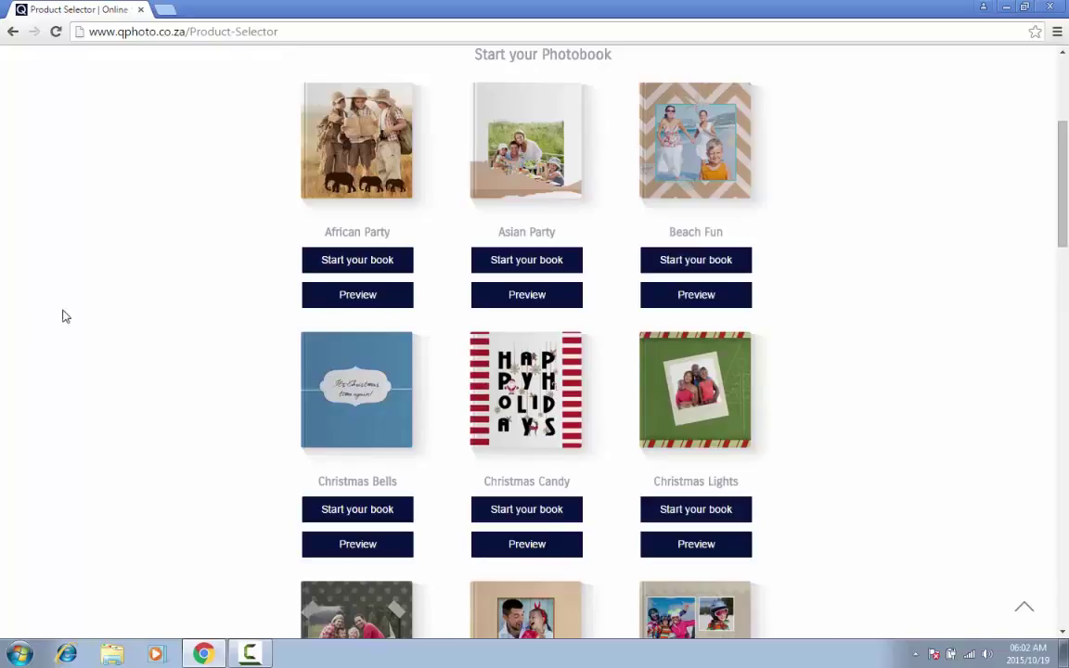
mouse_move(376, 170)
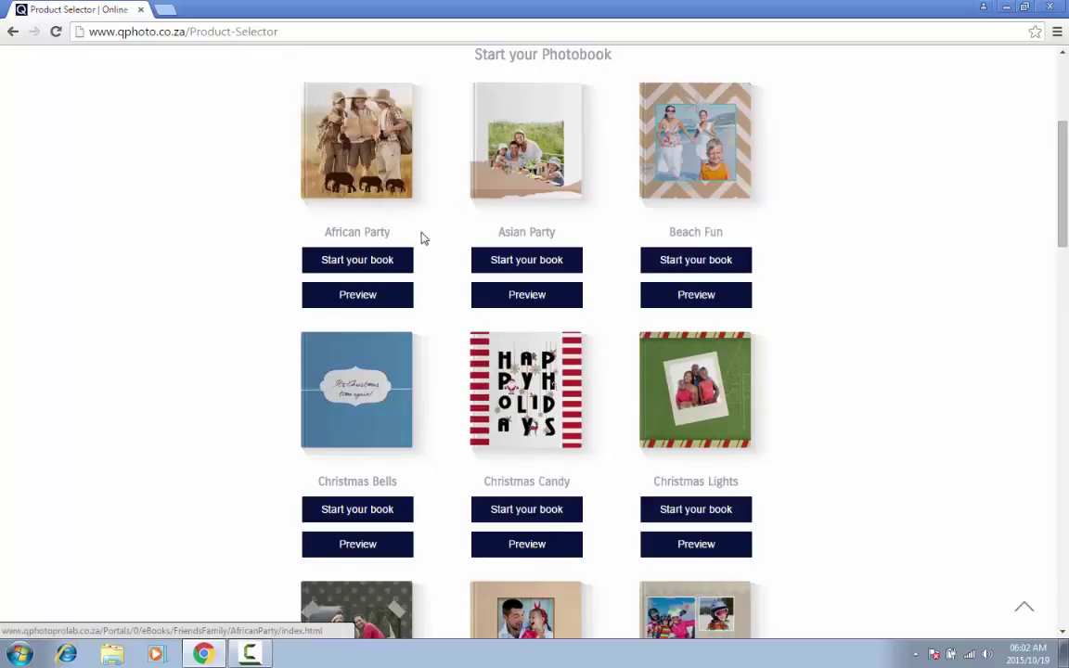
mouse_move(717, 207)
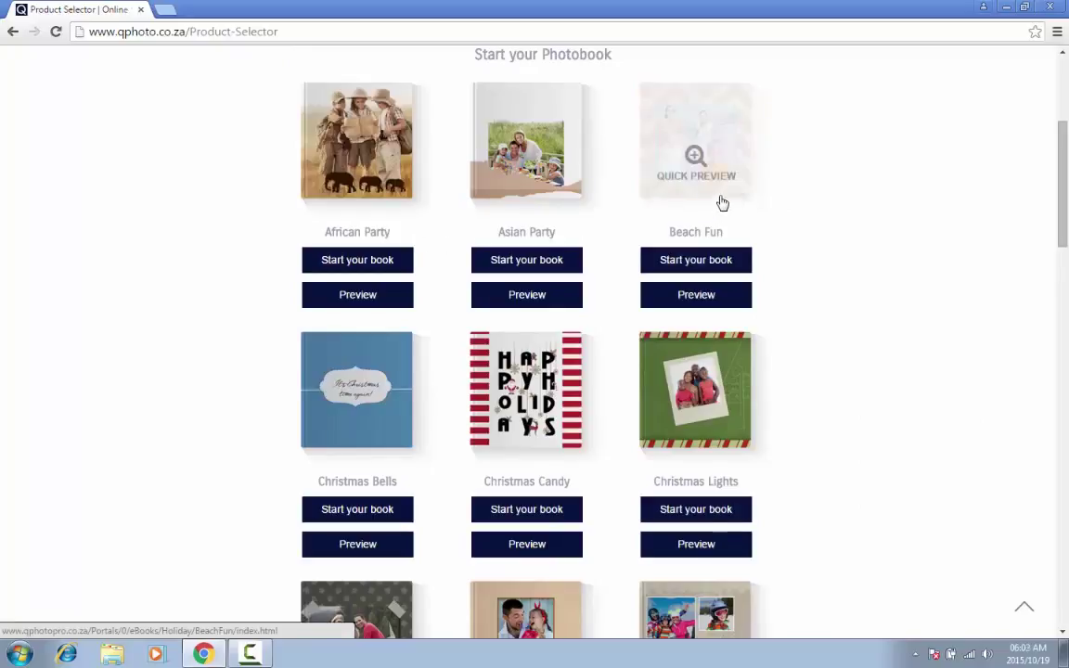
mouse_move(548, 444)
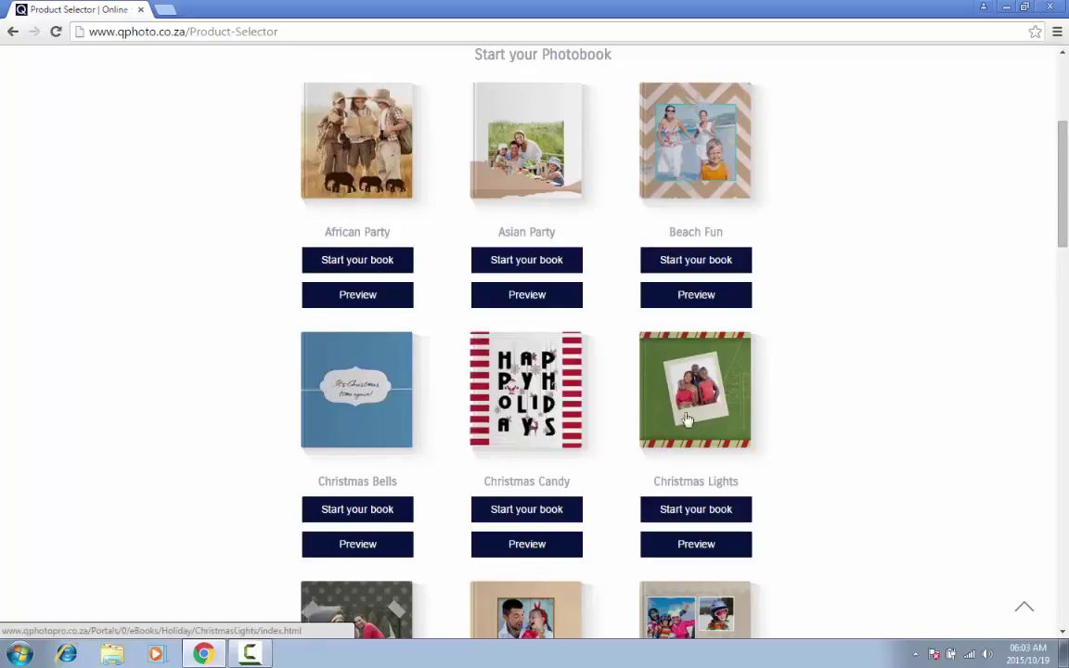
scroll(816, 403, "down", 1)
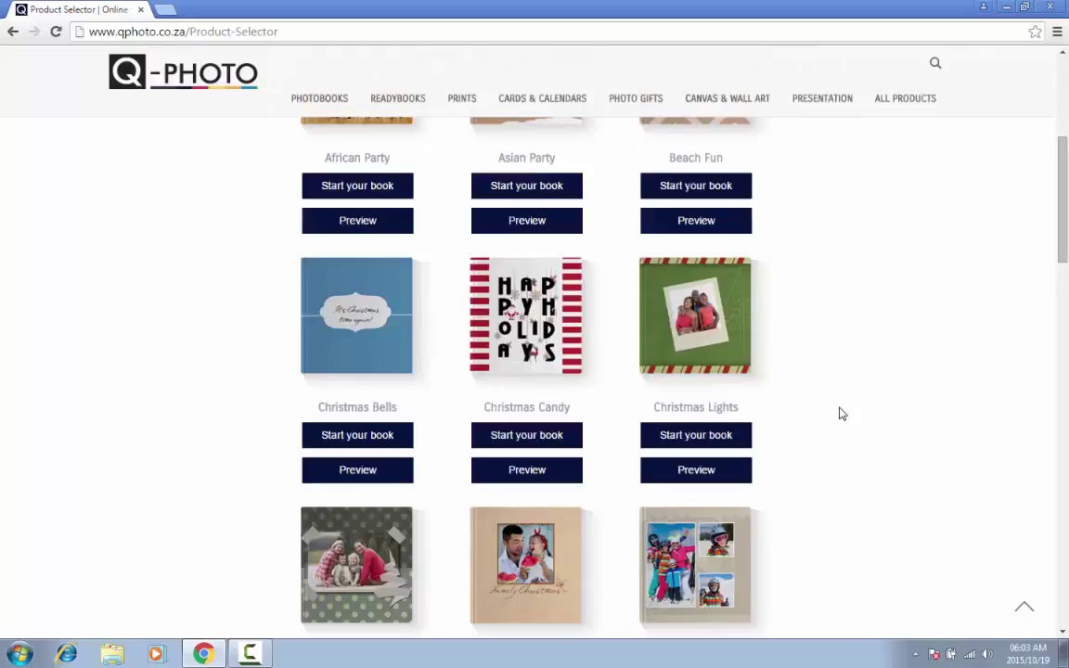
scroll(840, 412, "down", 1)
scroll(840, 413, "up", 1)
scroll(839, 399, "up", 1)
Start the Beach Fun book and register a new account to sign in
left_click(699, 269)
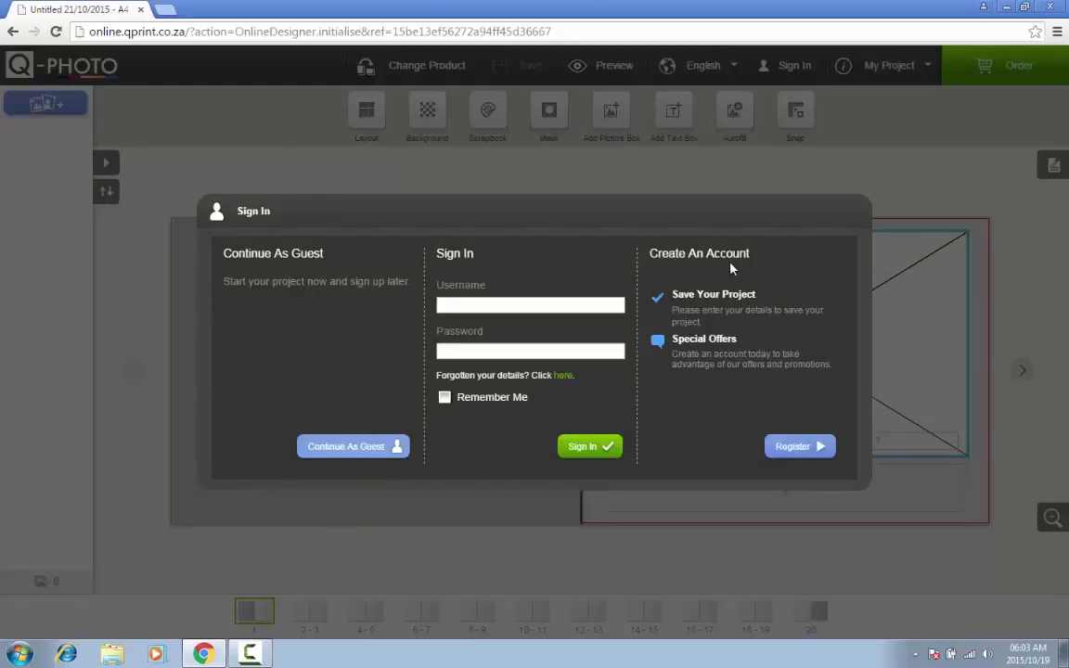
left_click(811, 446)
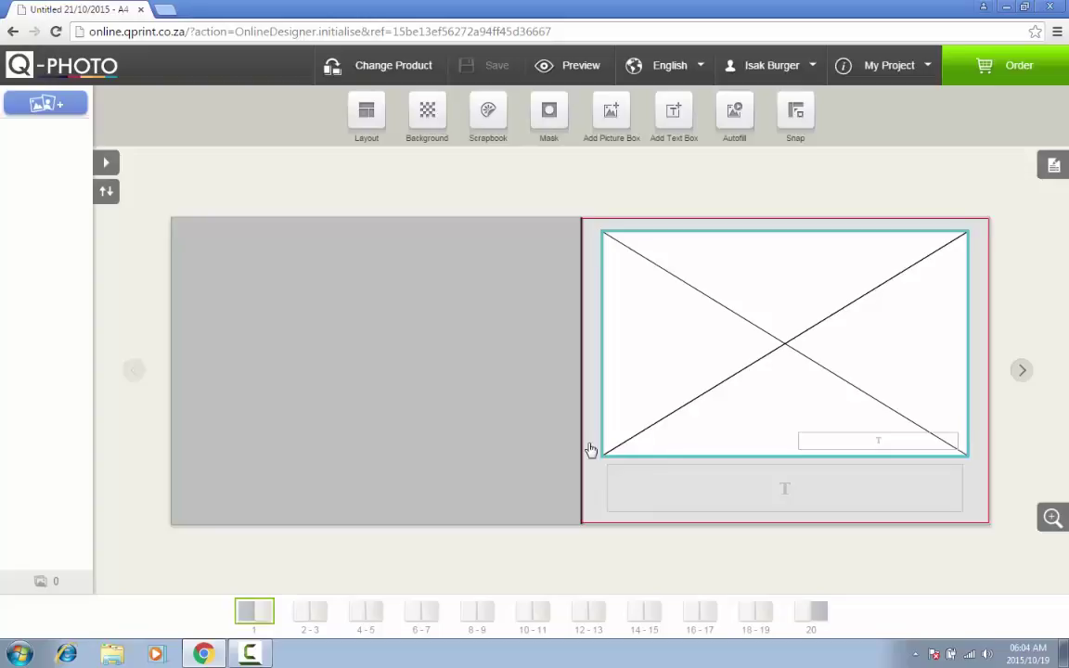
Upload the 16 photos from the Family Shoot Waterfront folder and check them in the photo panel
left_click(49, 106)
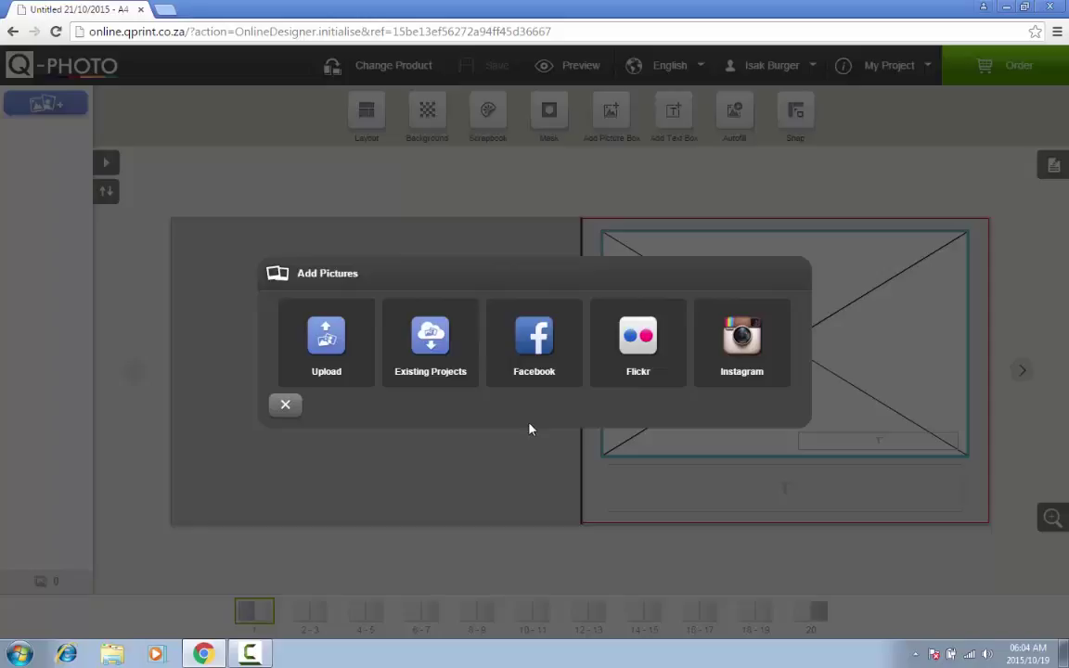
left_click(299, 309)
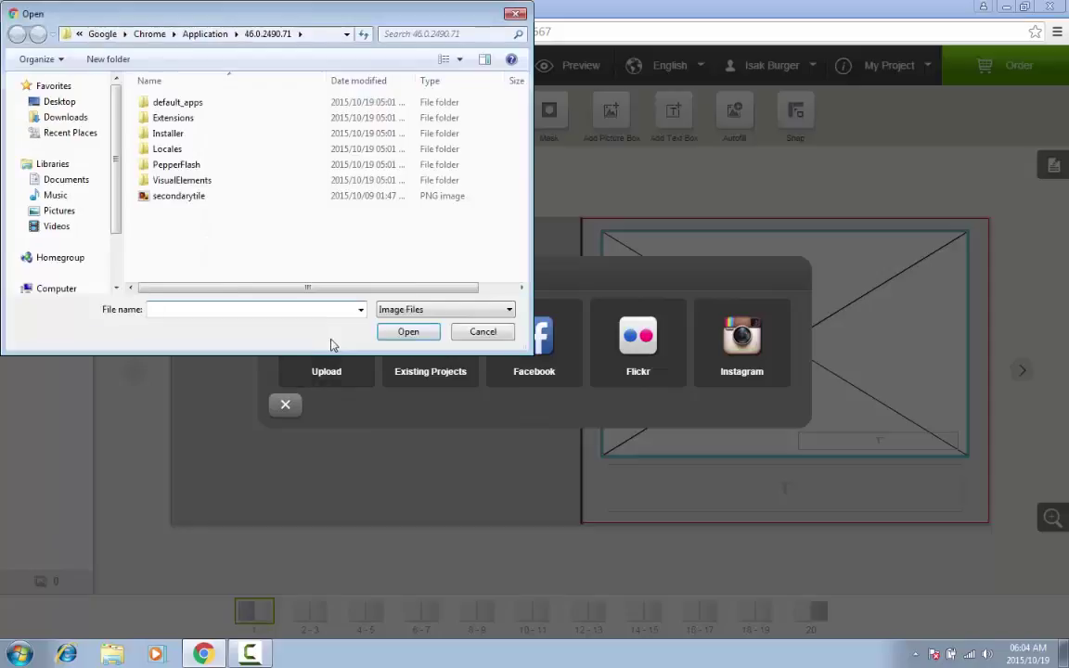
left_click(51, 210)
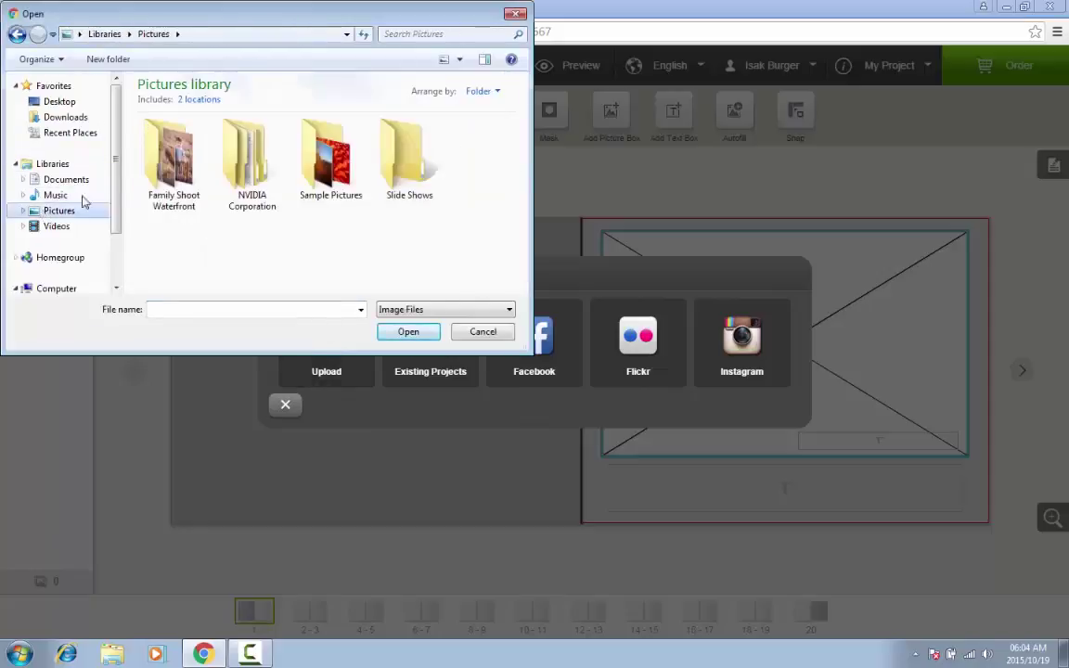
double_click(174, 158)
left_click(180, 163)
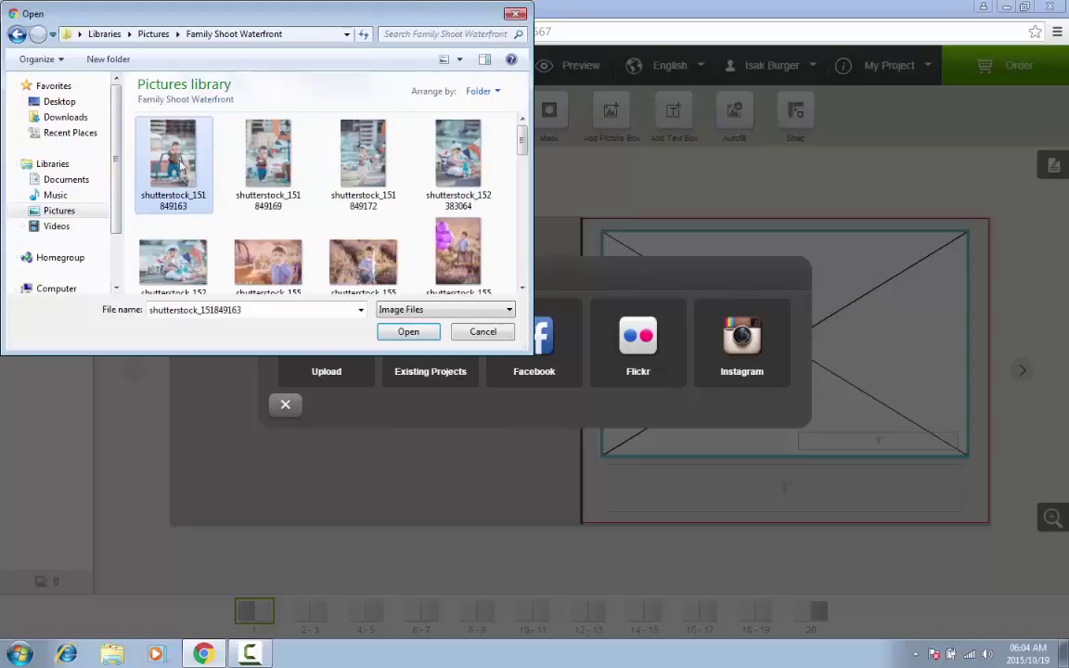
left_click_drag(521, 147, 522, 195)
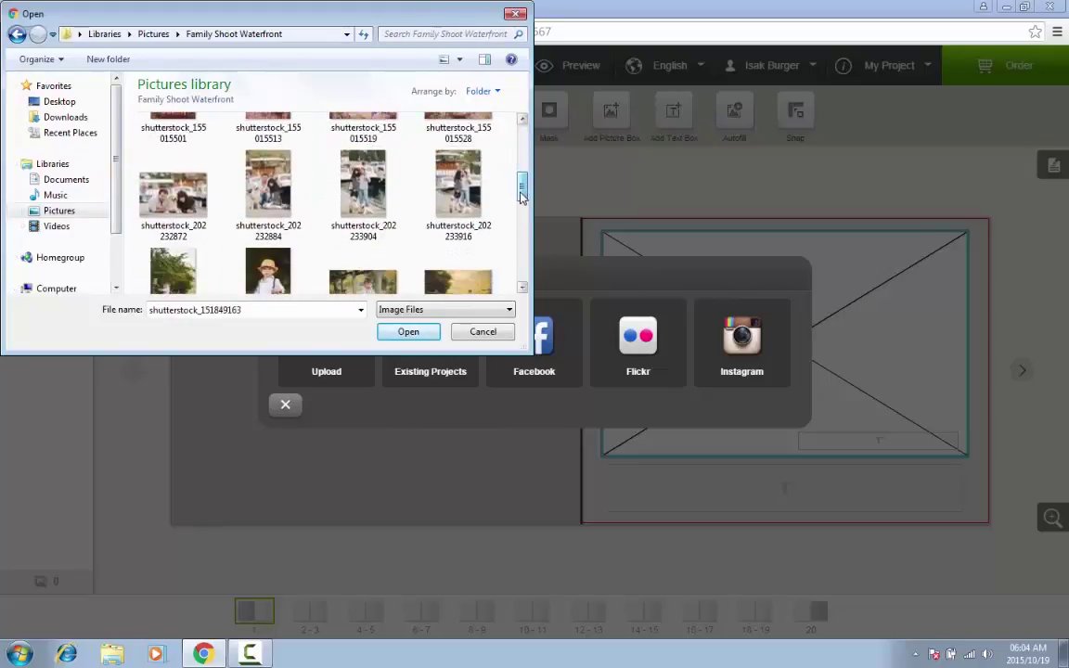
left_click(464, 200, "shift")
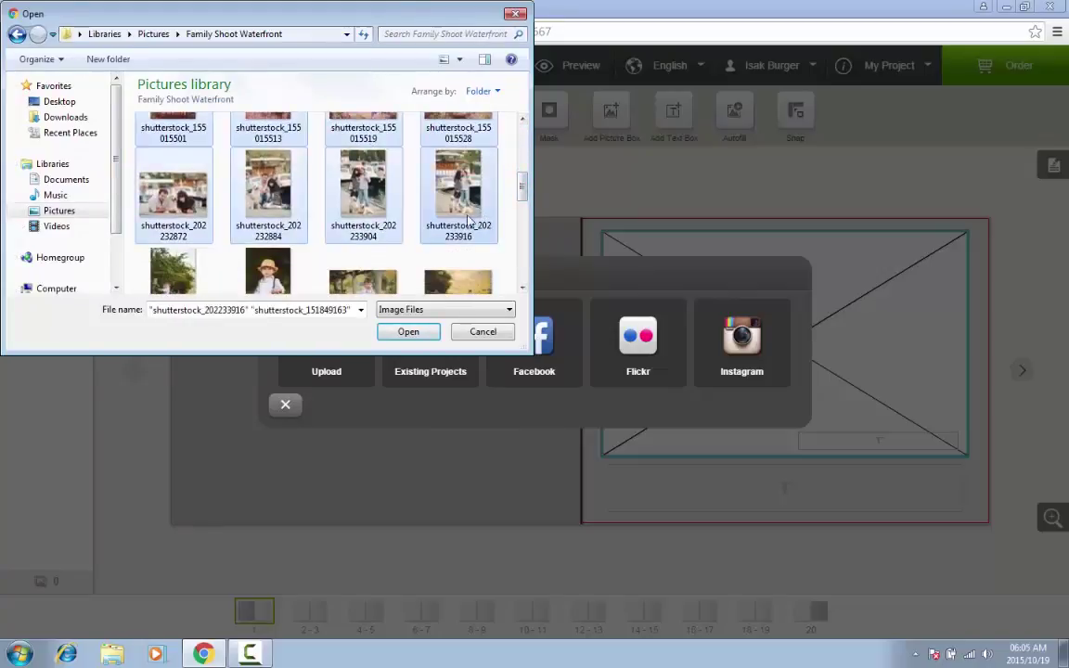
left_click(414, 334)
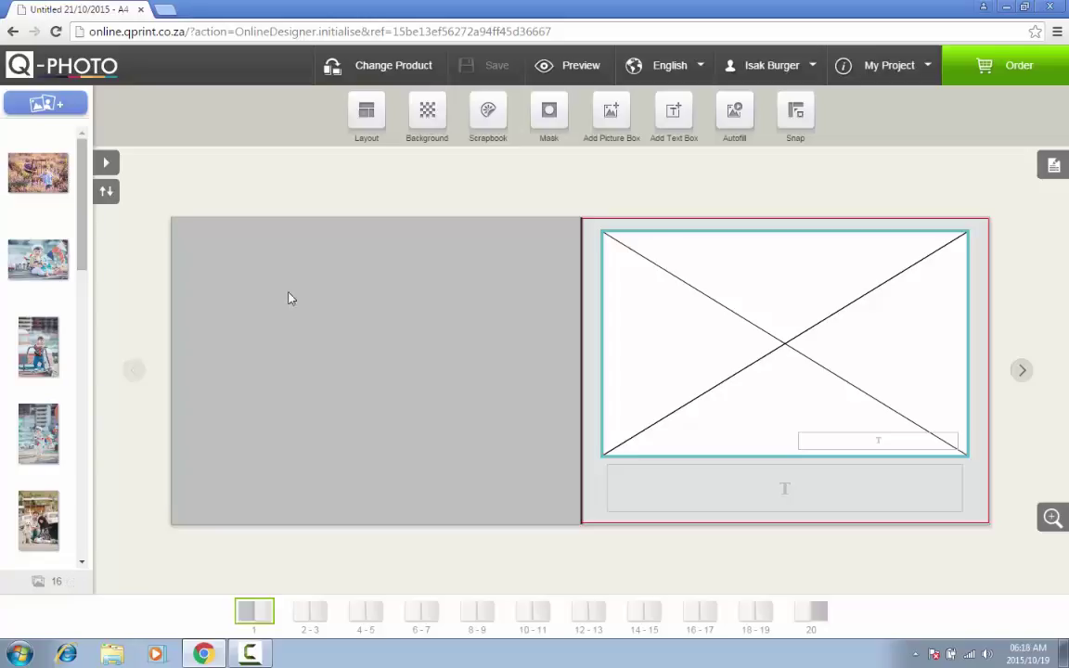
scroll(84, 253, "down", 1)
left_click_drag(84, 252, 96, 214)
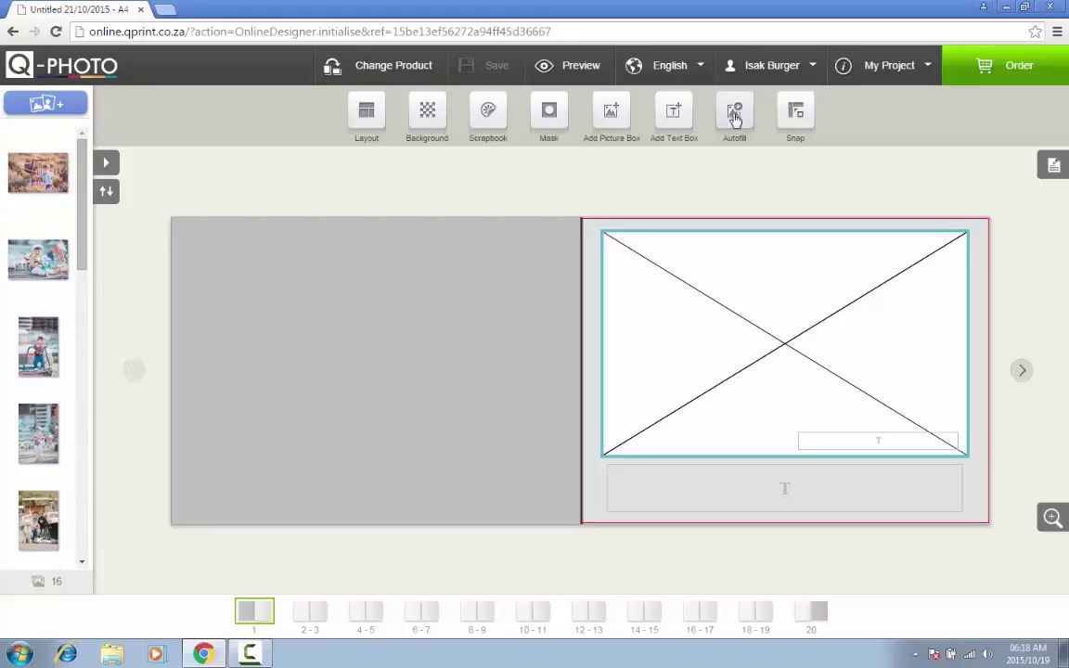
Autofill the book, then drop a street family photo into the empty box on spread 6-7
left_click(735, 117)
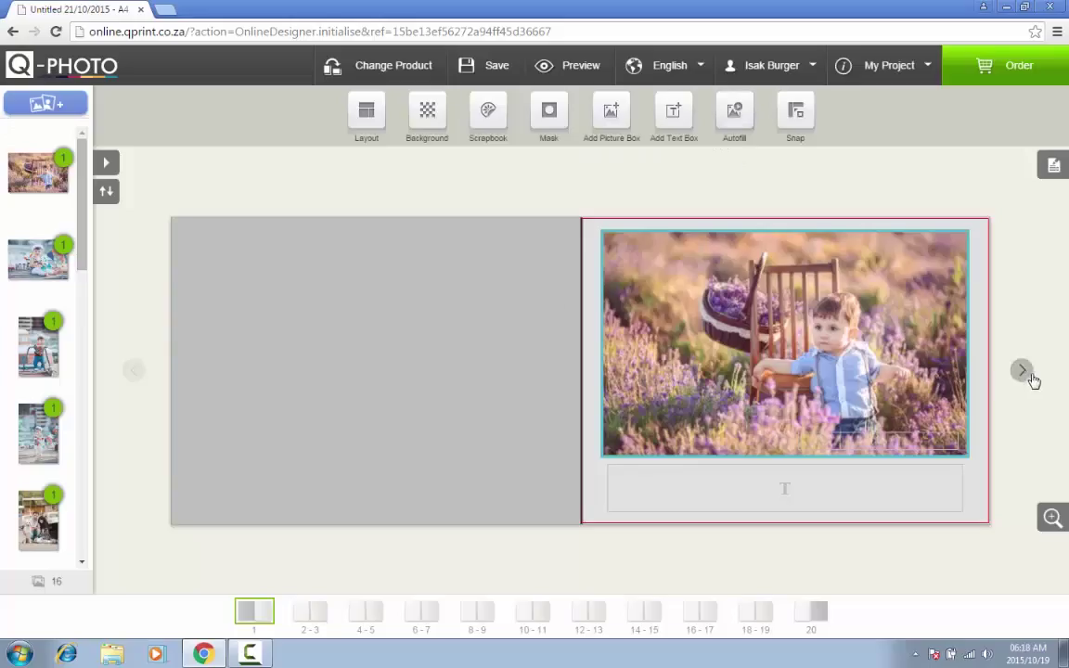
left_click(1022, 371)
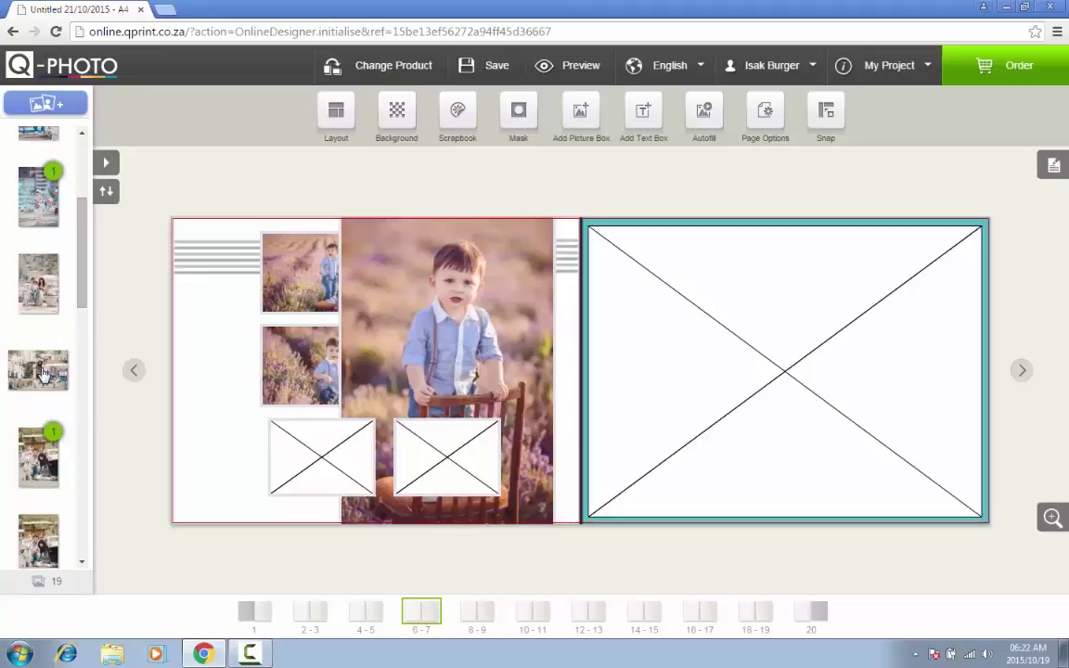
left_click_drag(35, 334, 325, 468)
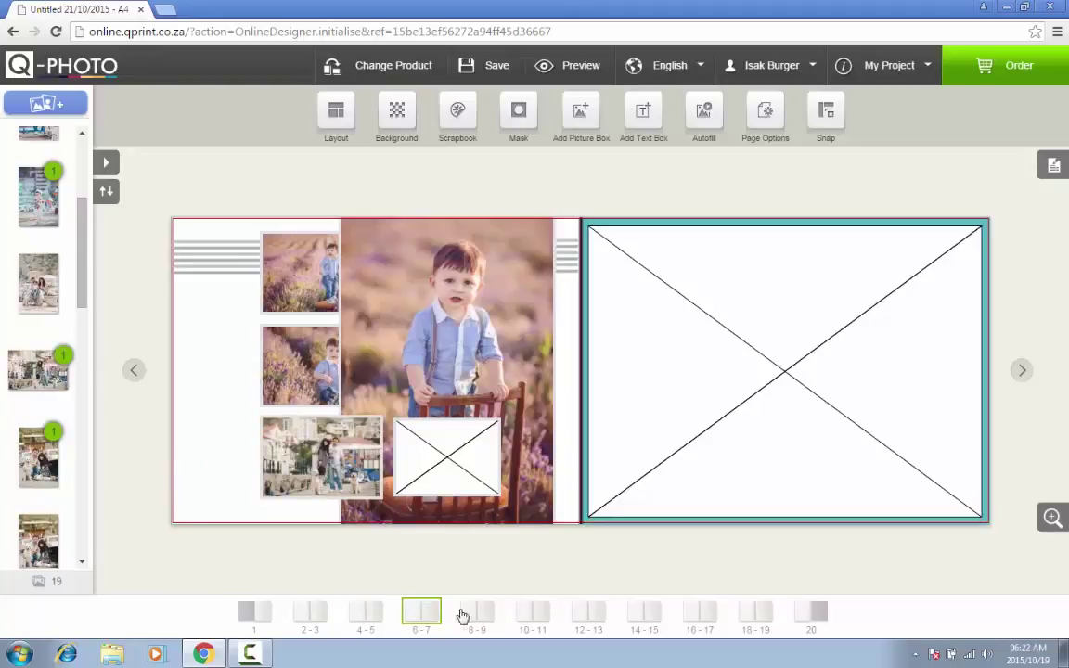
left_click(256, 617)
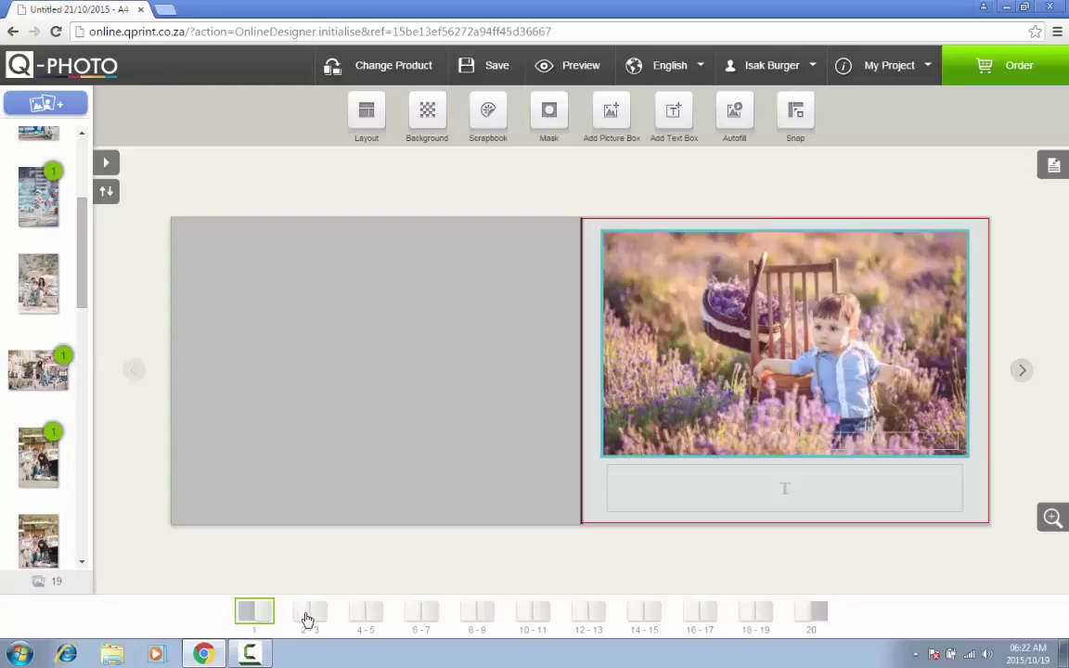
left_click(307, 619)
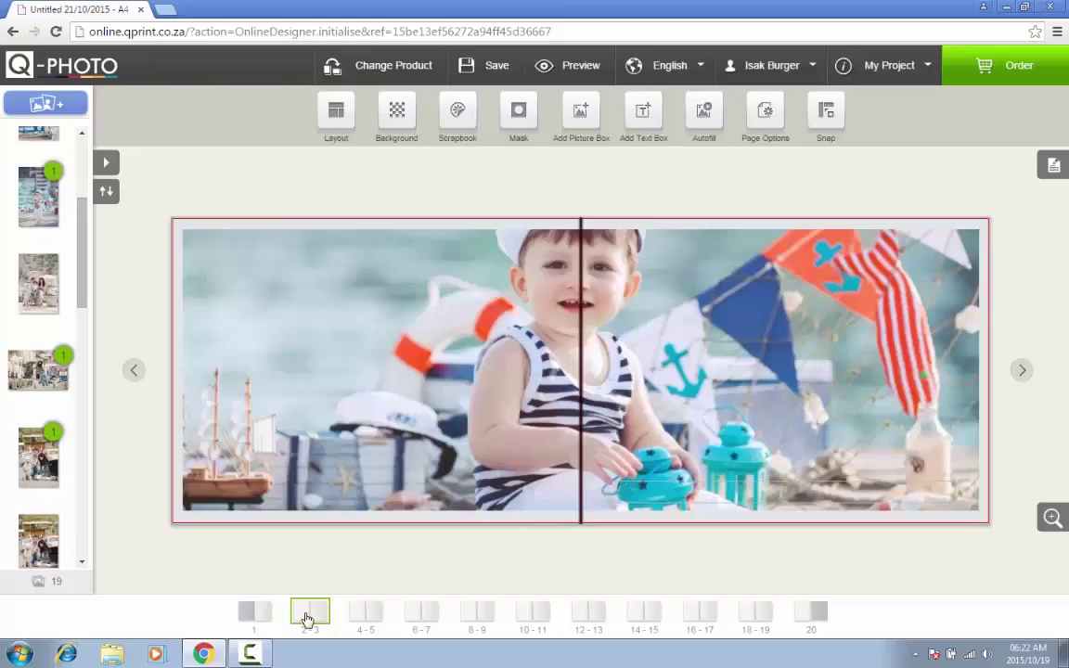
left_click(371, 615)
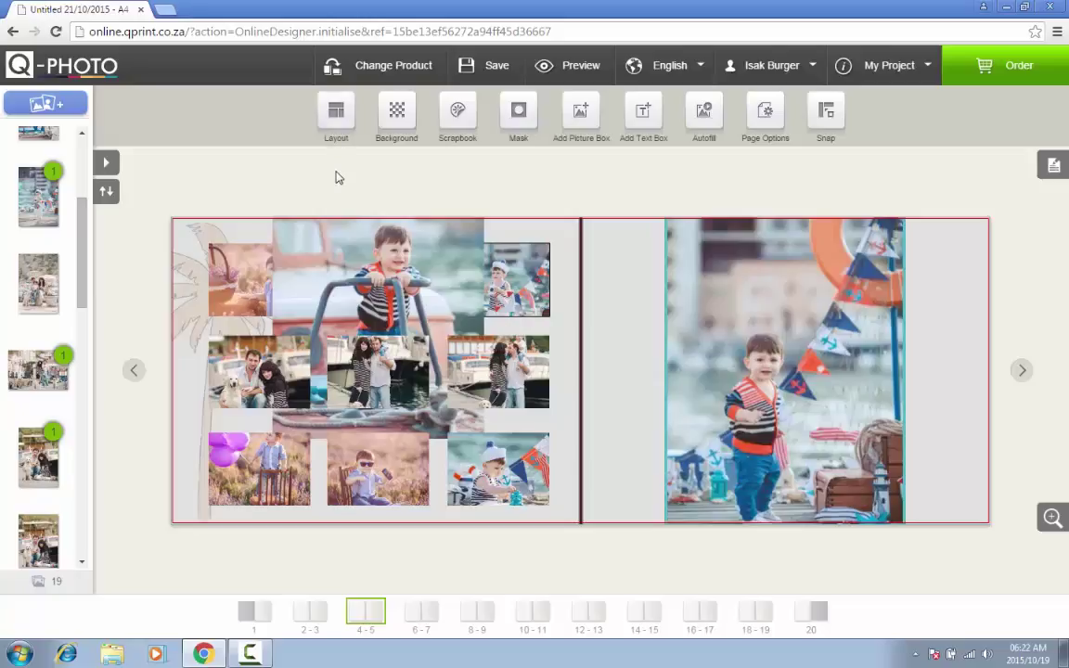
Shrink the large boy photo on page 6 and place it above the empty box
left_click(419, 613)
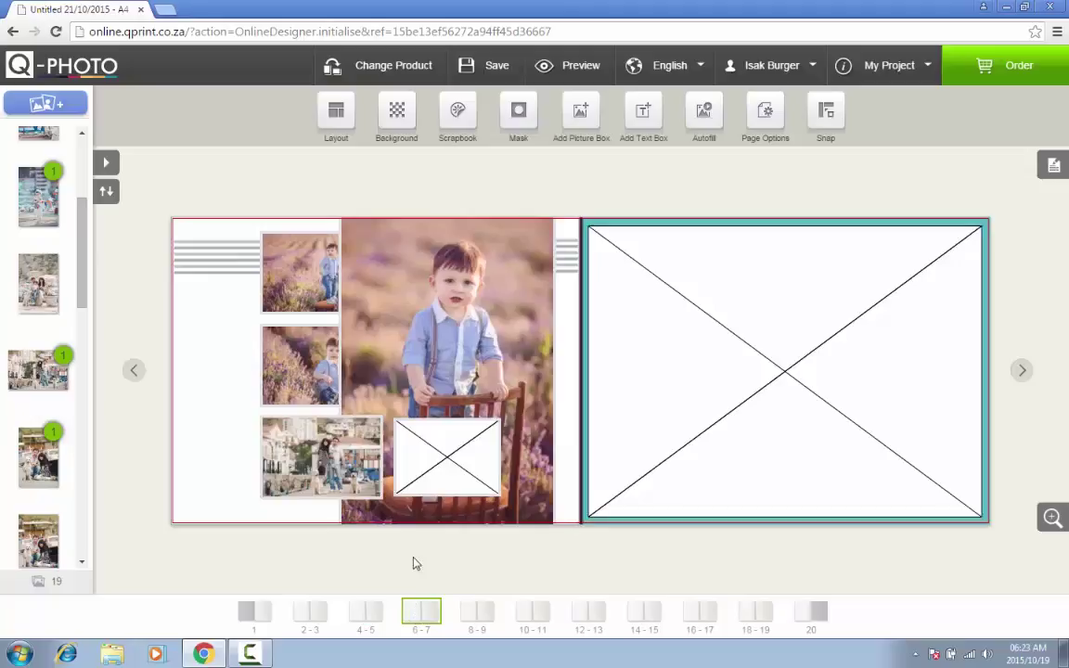
left_click(435, 357)
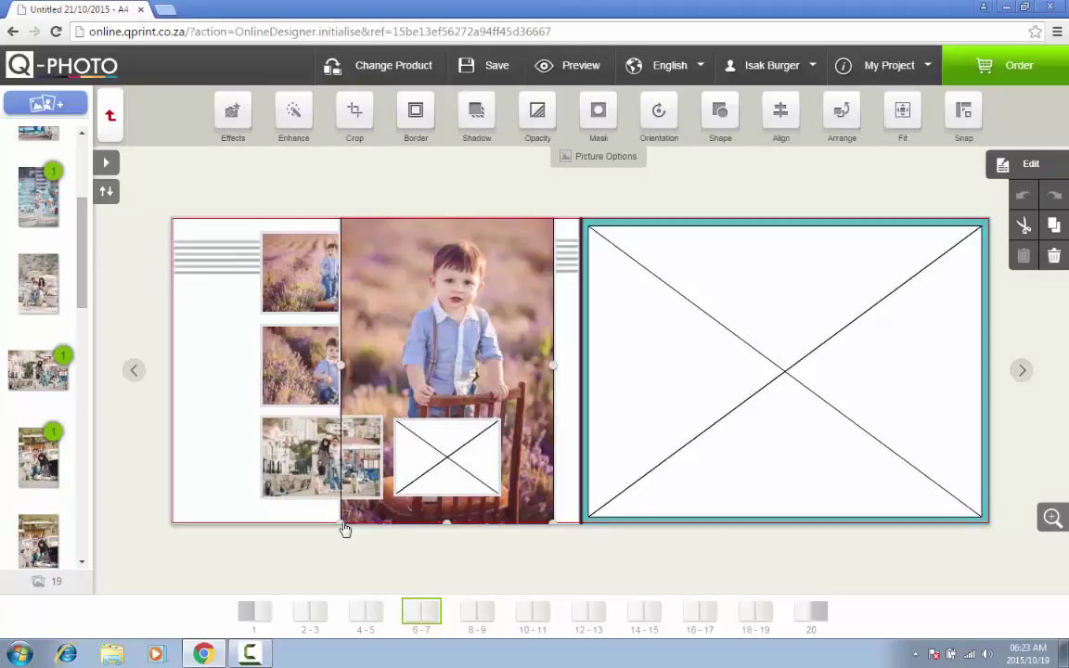
left_click_drag(344, 527, 440, 446)
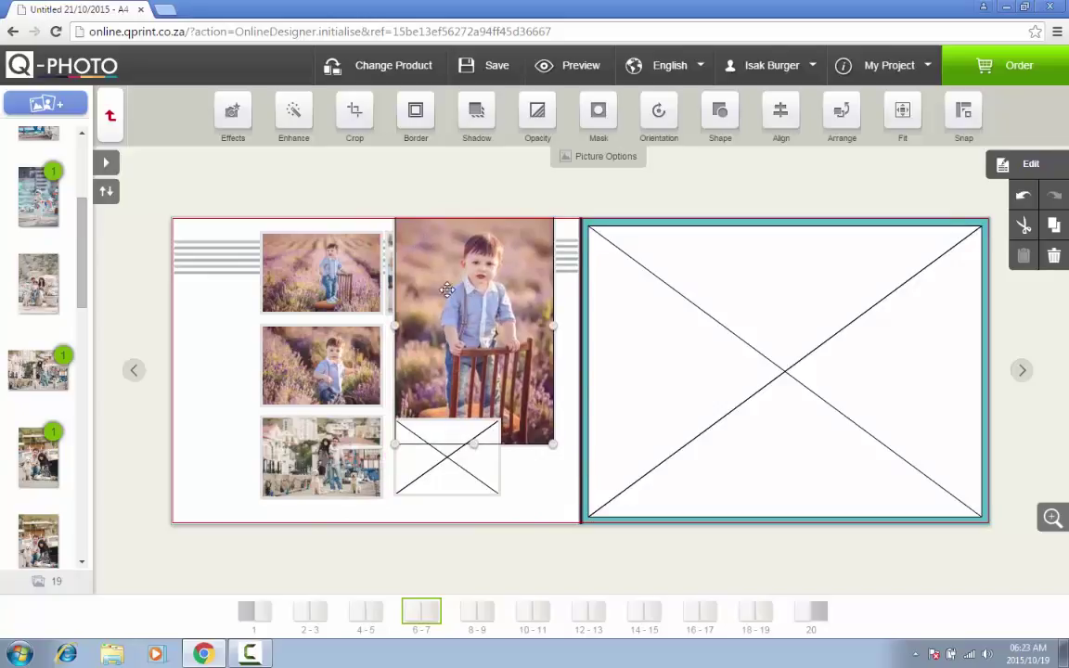
left_click_drag(423, 245, 453, 340)
left_click_drag(519, 377, 461, 366)
left_click(365, 611)
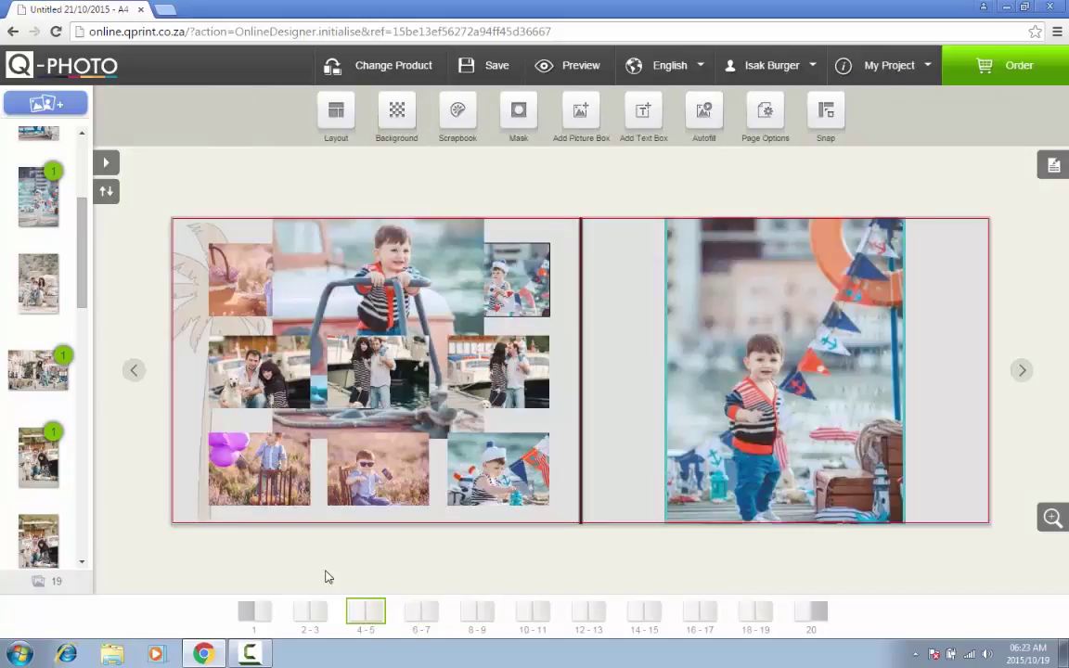
Crop the top-left photo on page 4 to a close-up of the boy's face
left_click(223, 270)
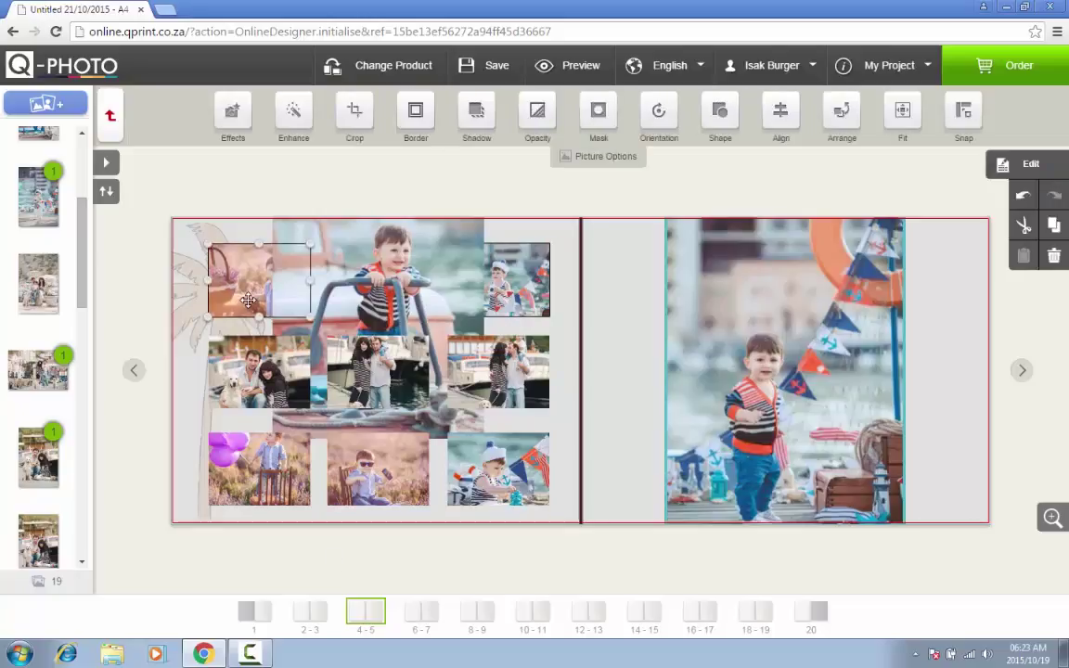
double_click(257, 269)
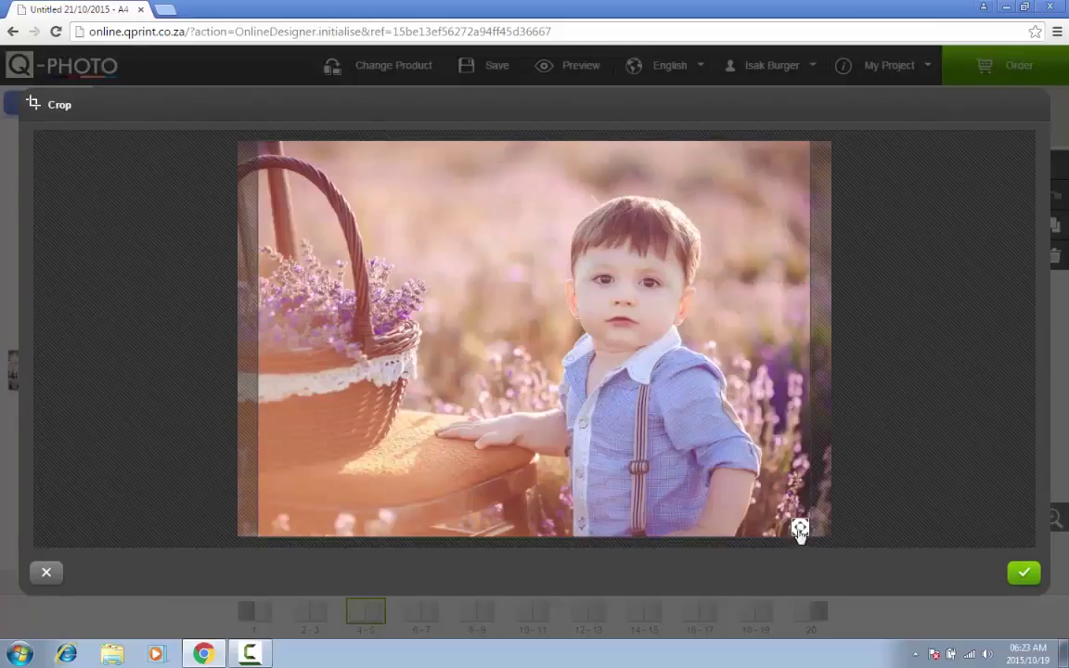
left_click_drag(800, 528, 621, 398)
left_click_drag(378, 287, 598, 278)
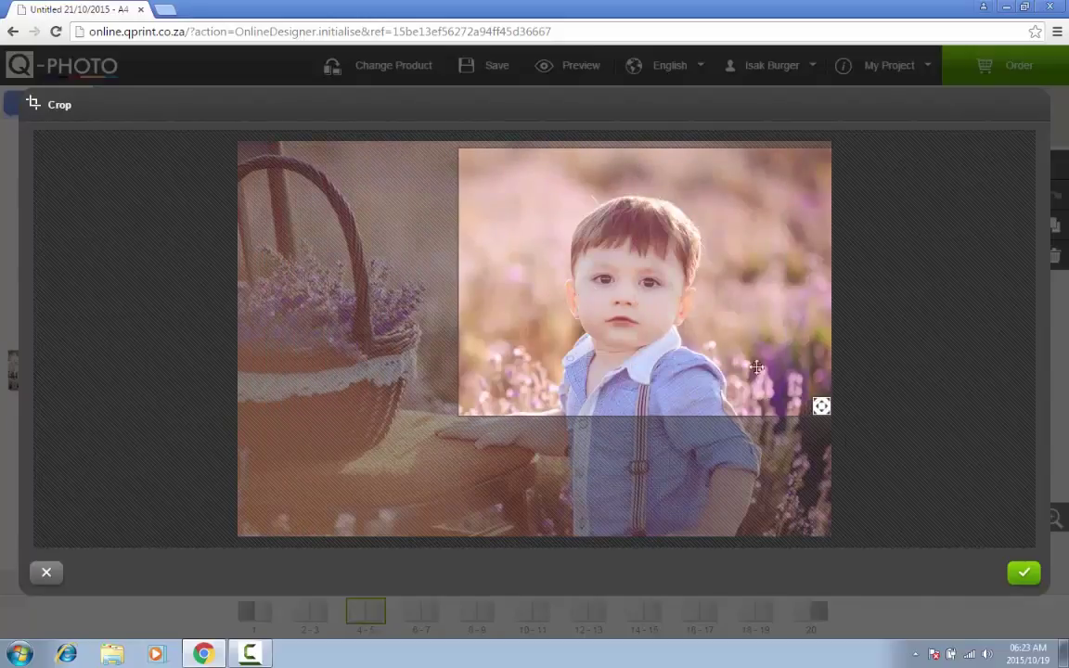
left_click(1024, 575)
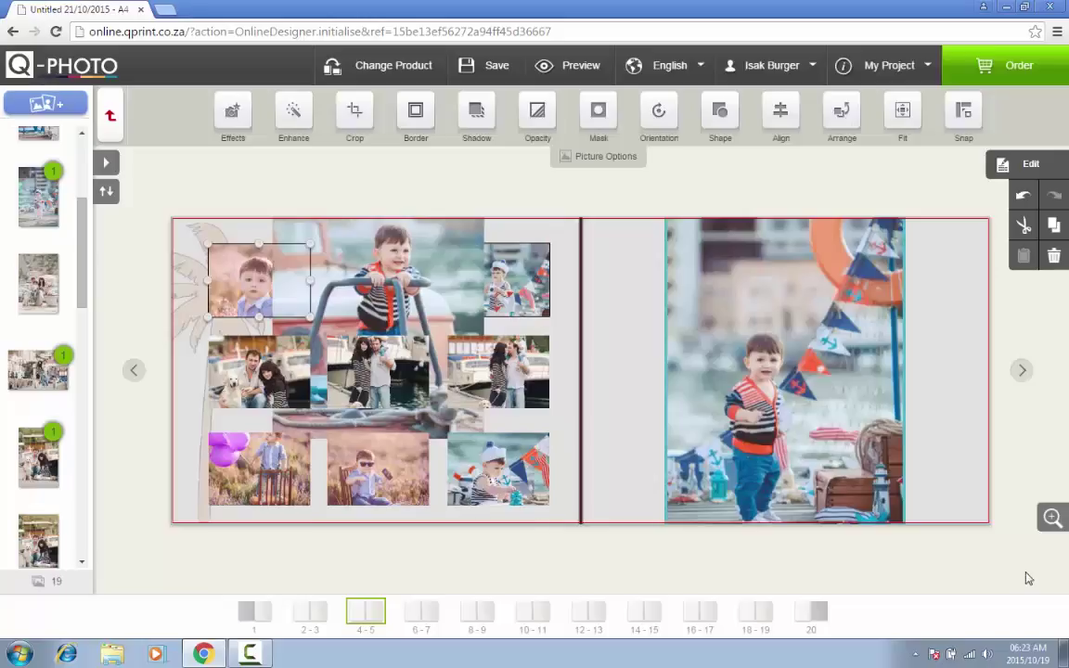
Fit the couple-and-dog photo to fill all of page 7
left_click(921, 512)
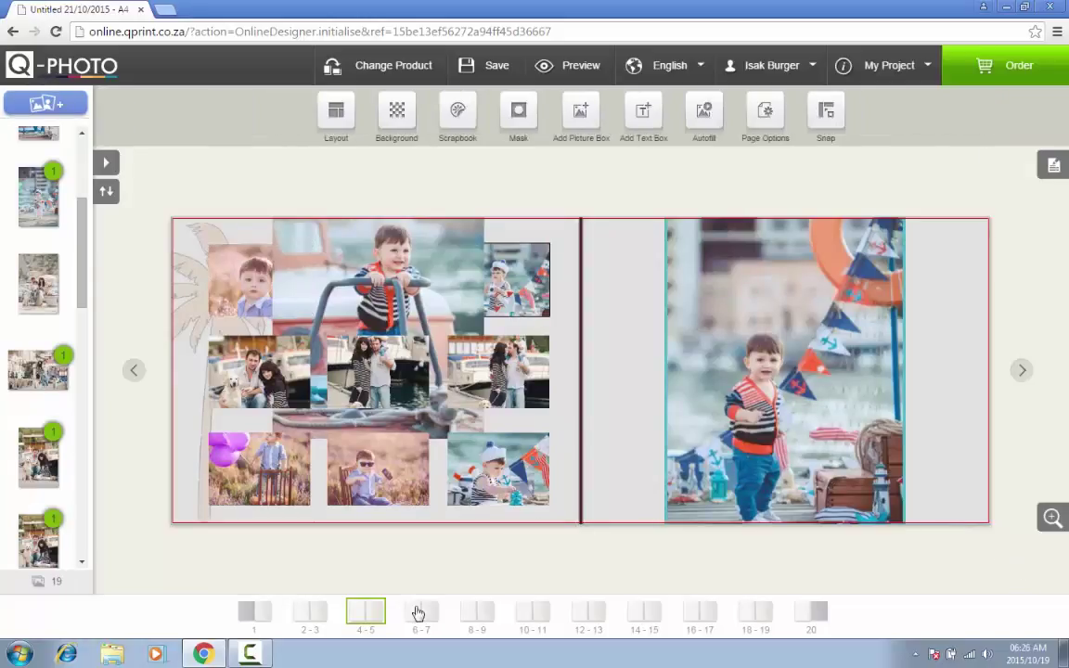
left_click(424, 617)
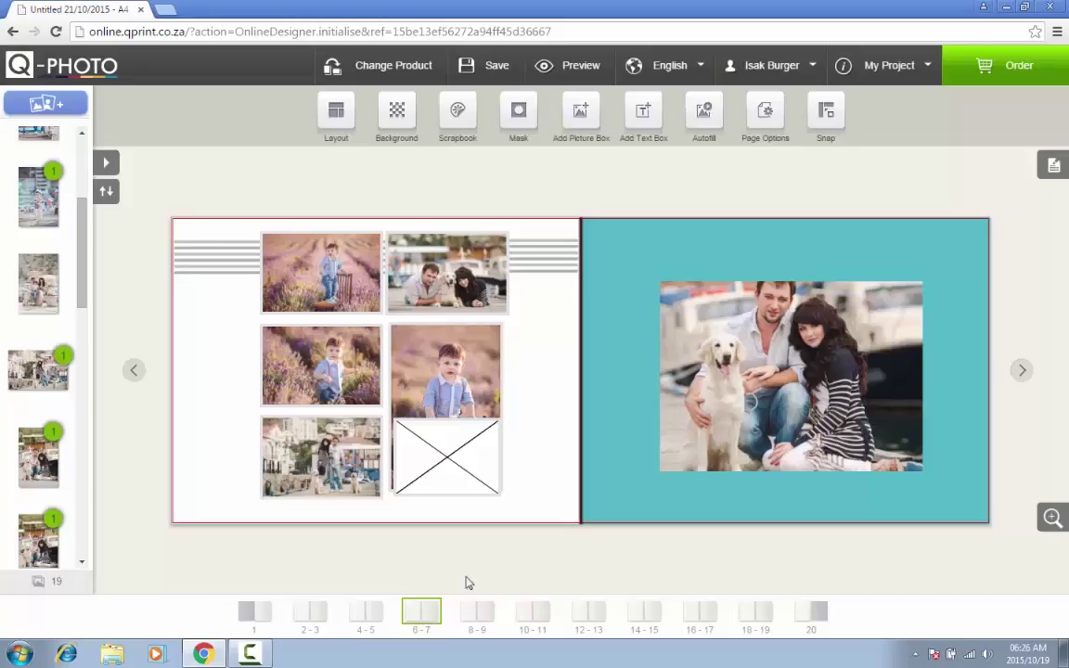
left_click(756, 385)
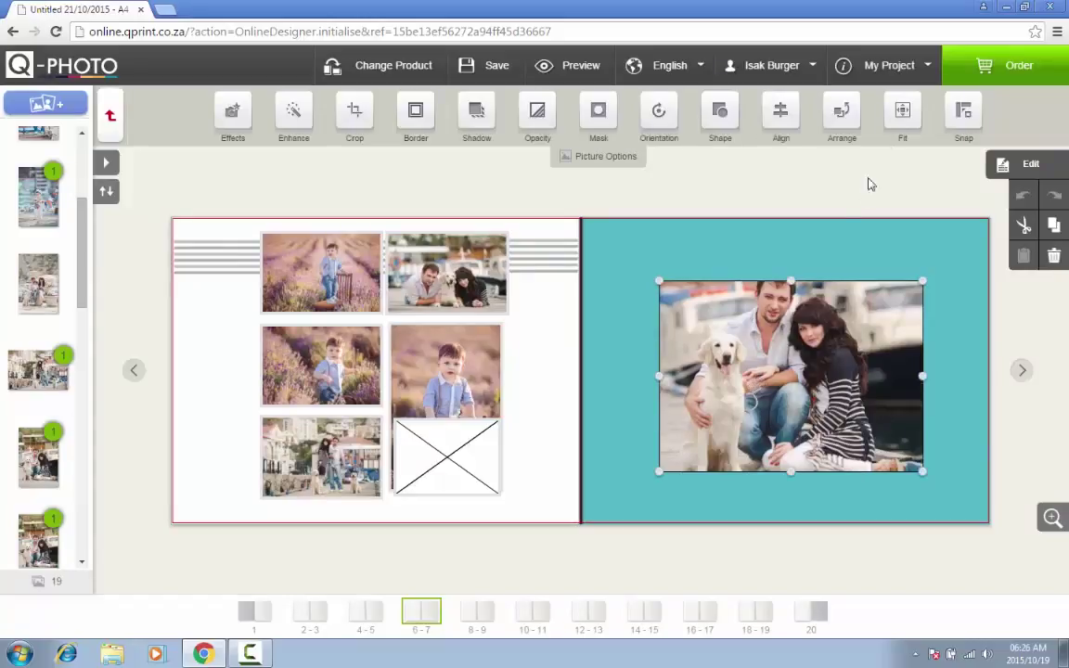
left_click(900, 126)
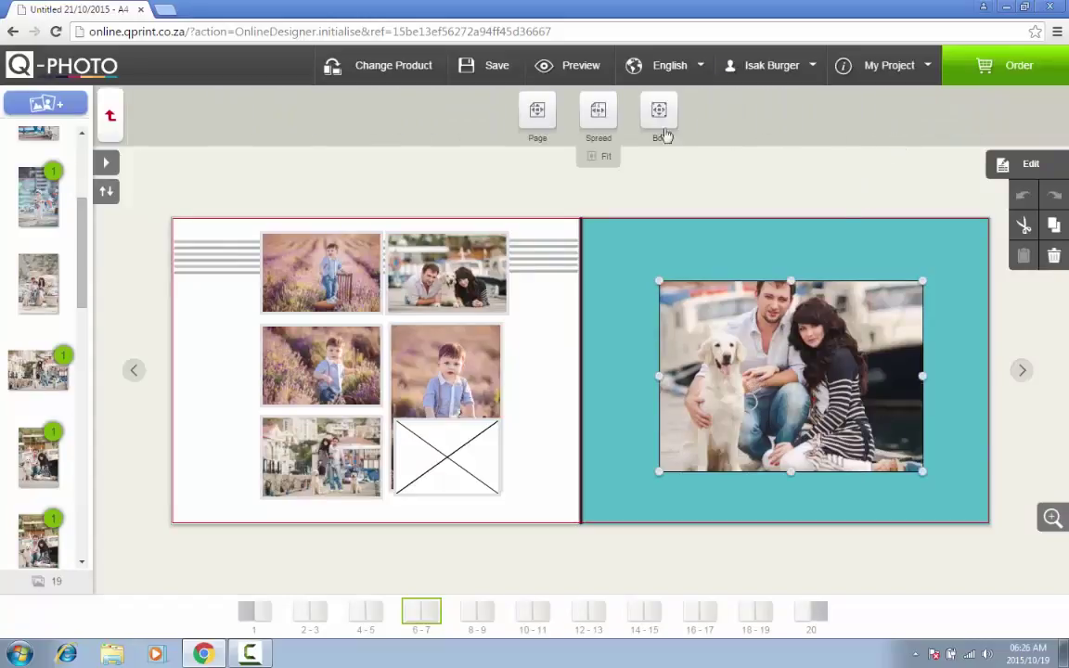
left_click(538, 113)
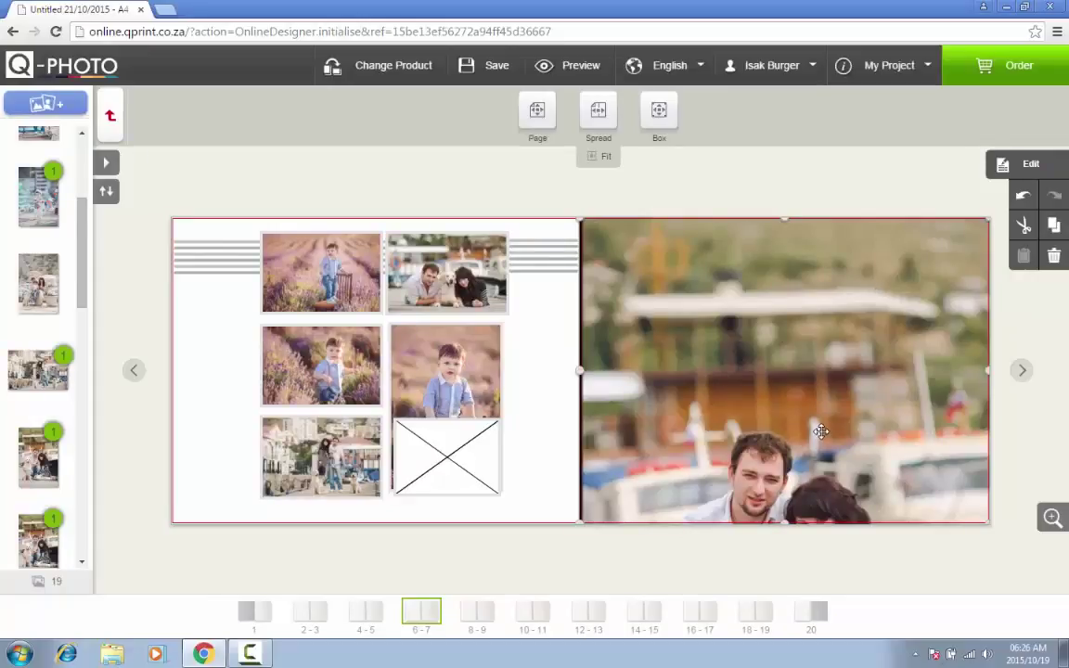
Recrop the page 7 photo lower to show the whole couple and the dog
double_click(821, 430)
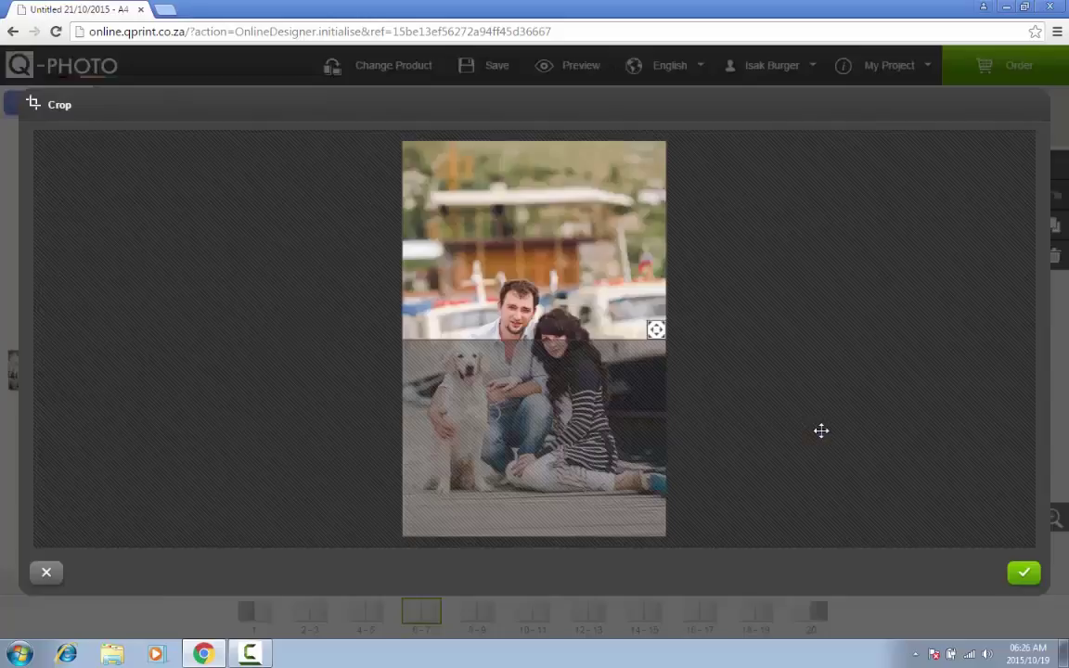
left_click_drag(495, 274, 588, 413)
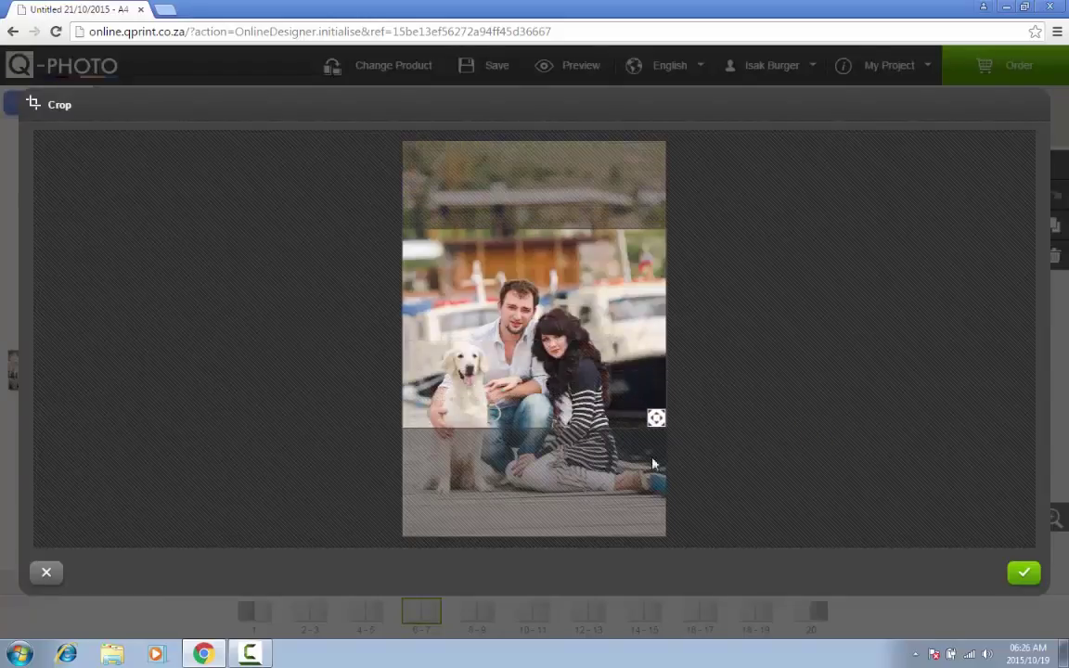
left_click(1024, 572)
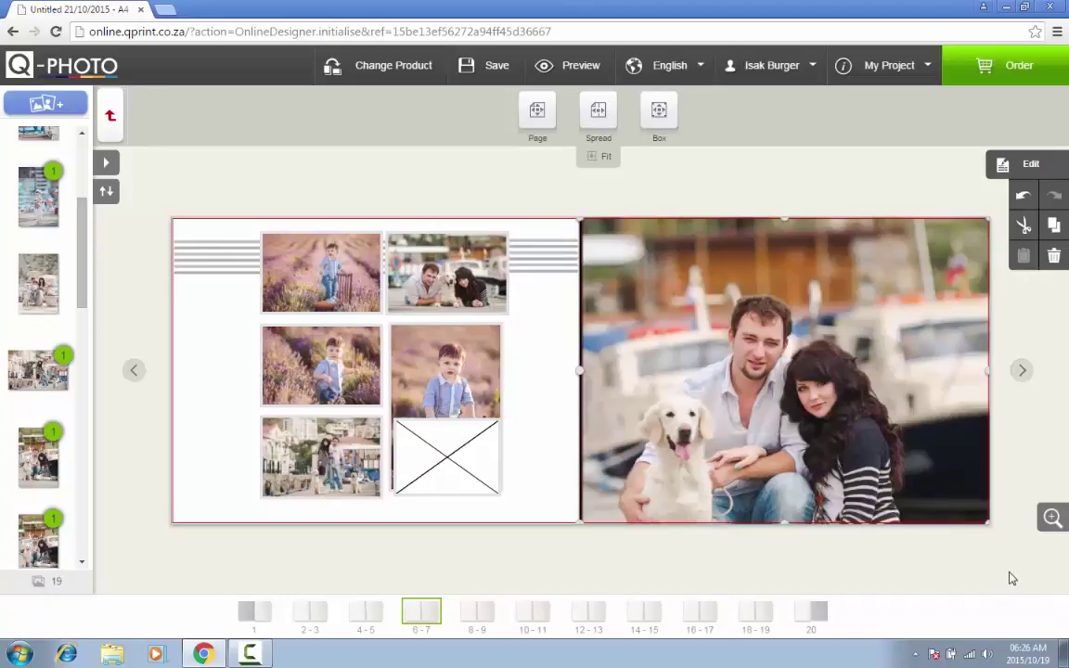
Add a text box reading 'Love' at the top-left of the couple photo on page 7
left_click(779, 193)
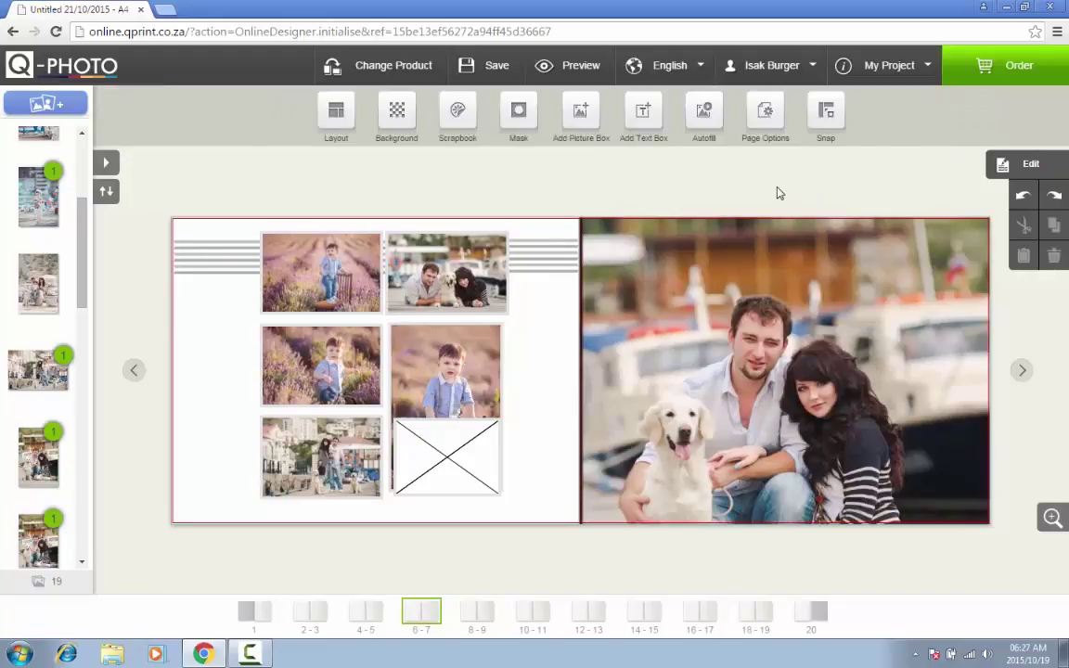
left_click(643, 118)
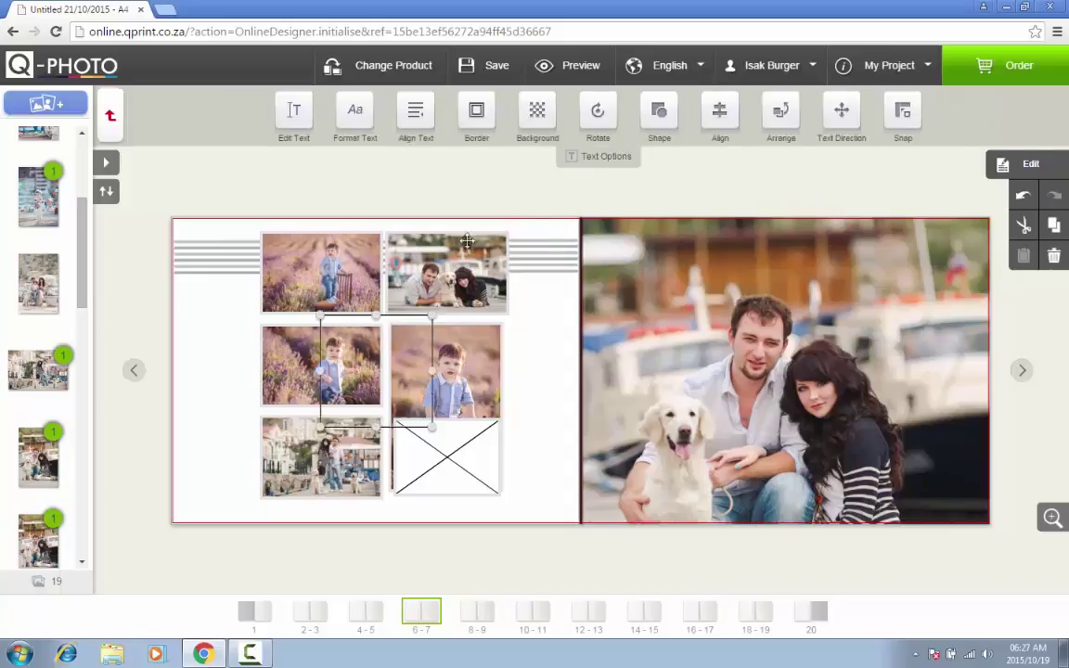
left_click_drag(387, 321, 662, 236)
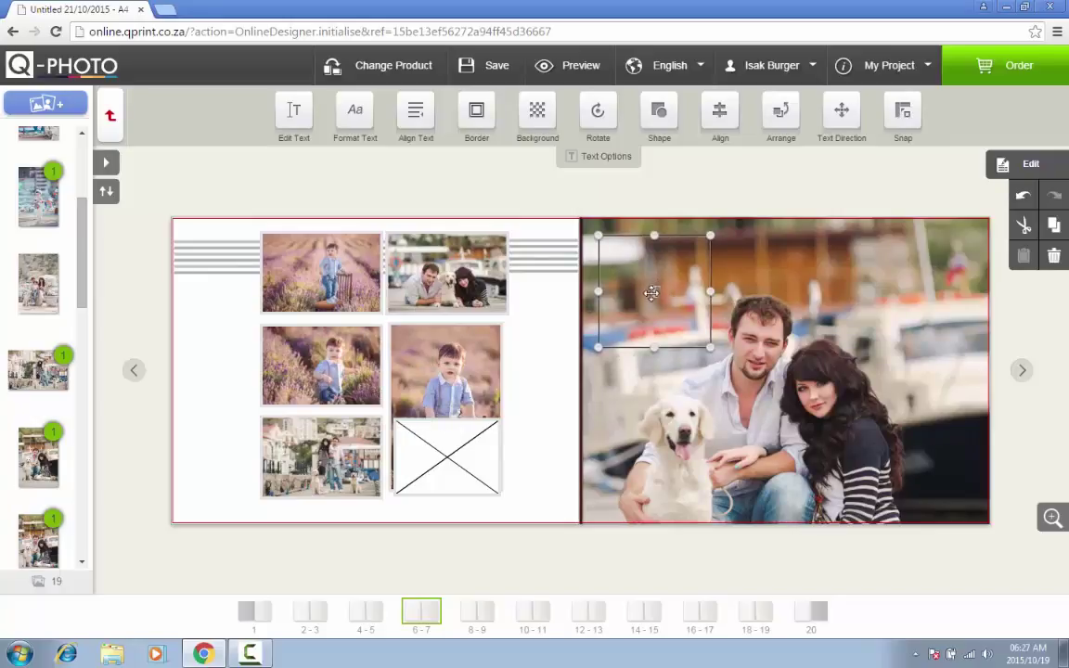
double_click(649, 293)
type("Love")
left_click(730, 430)
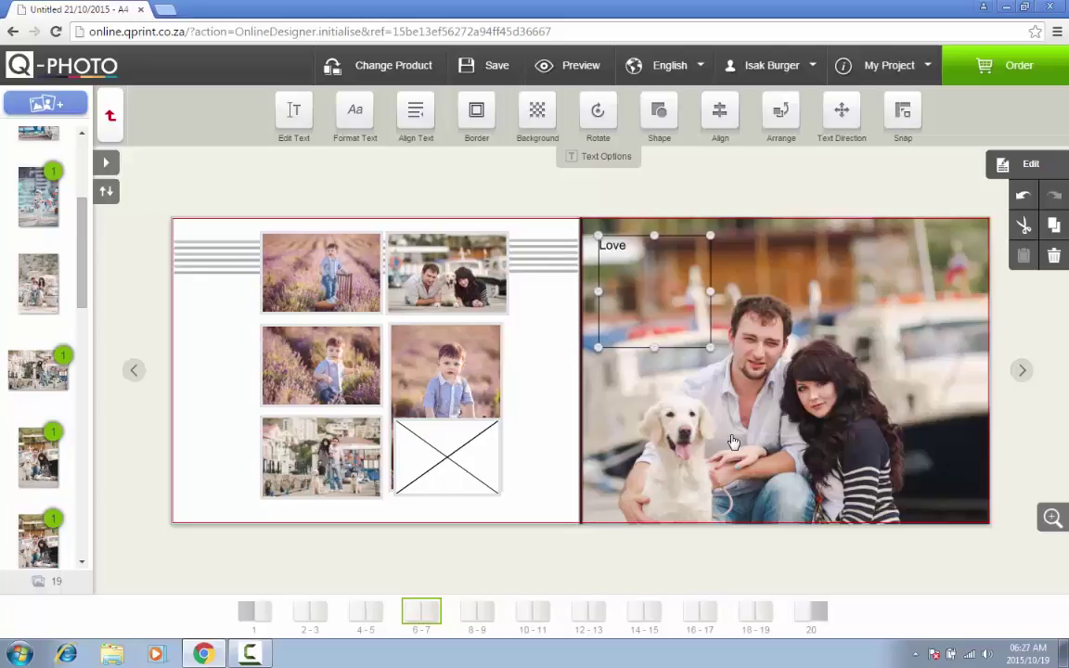